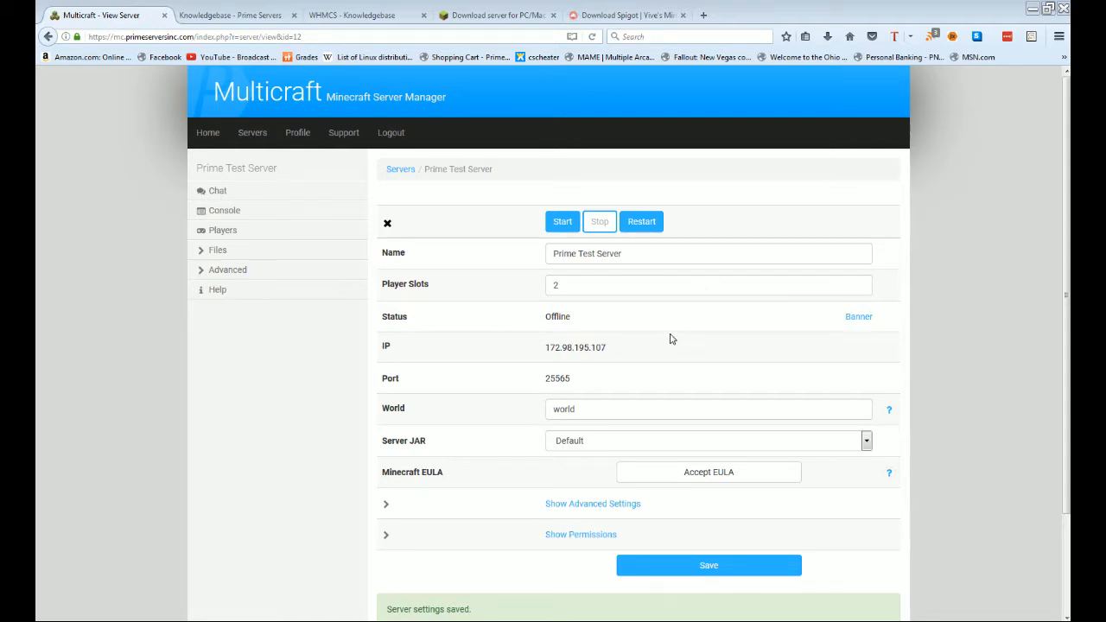
Step: Check the server console log and the config files list, returning to the overview each time
left_click(229, 211)
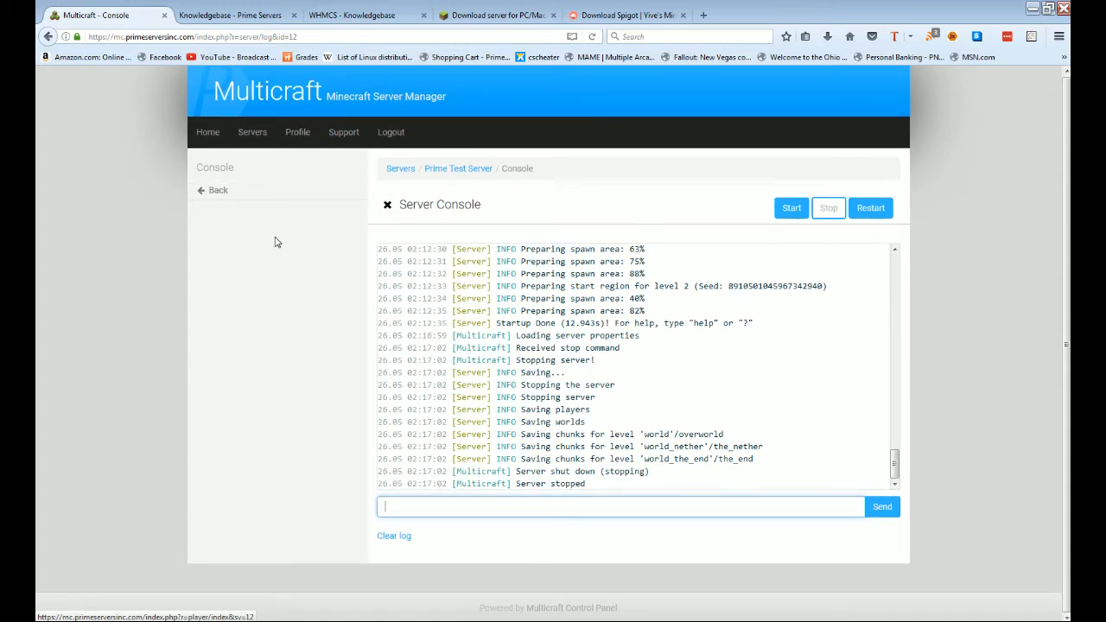
left_click(238, 192)
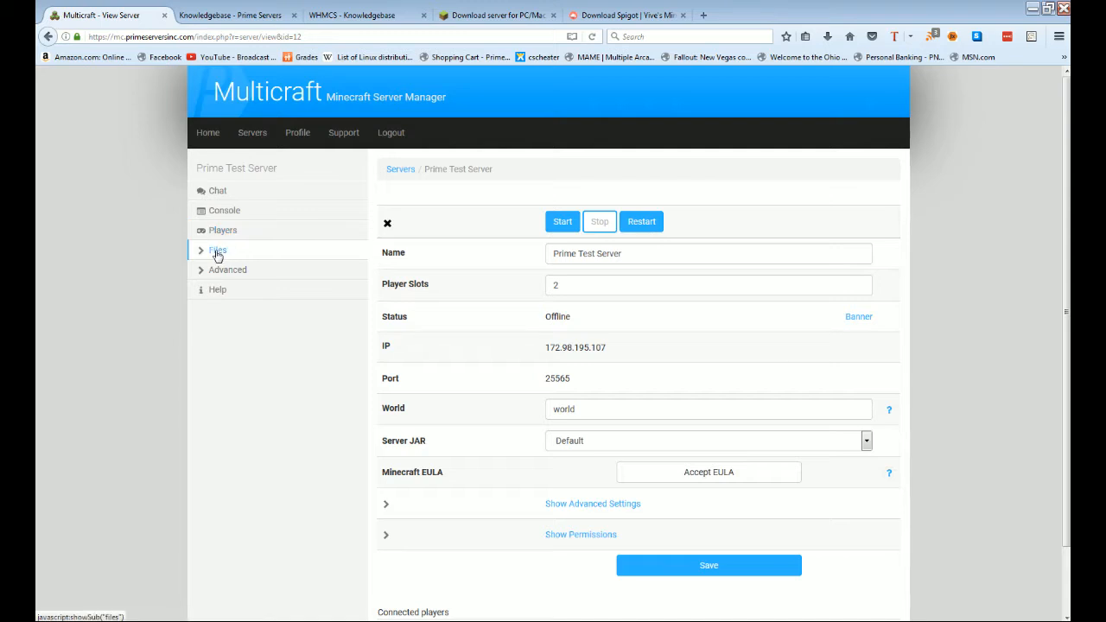
left_click(218, 250)
left_click(228, 271)
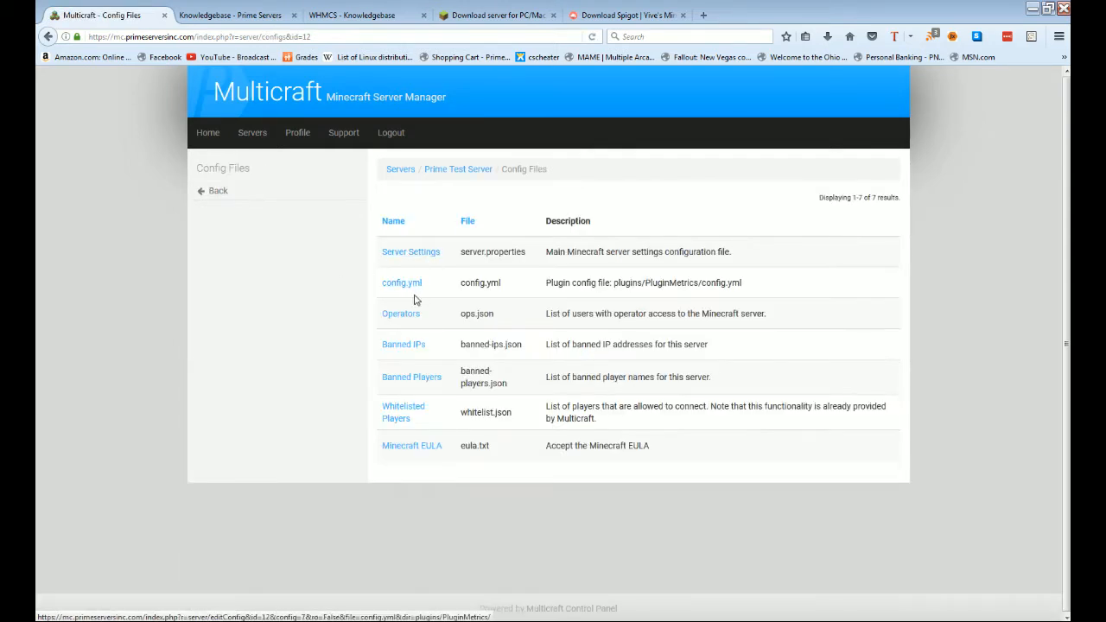
left_click(250, 196)
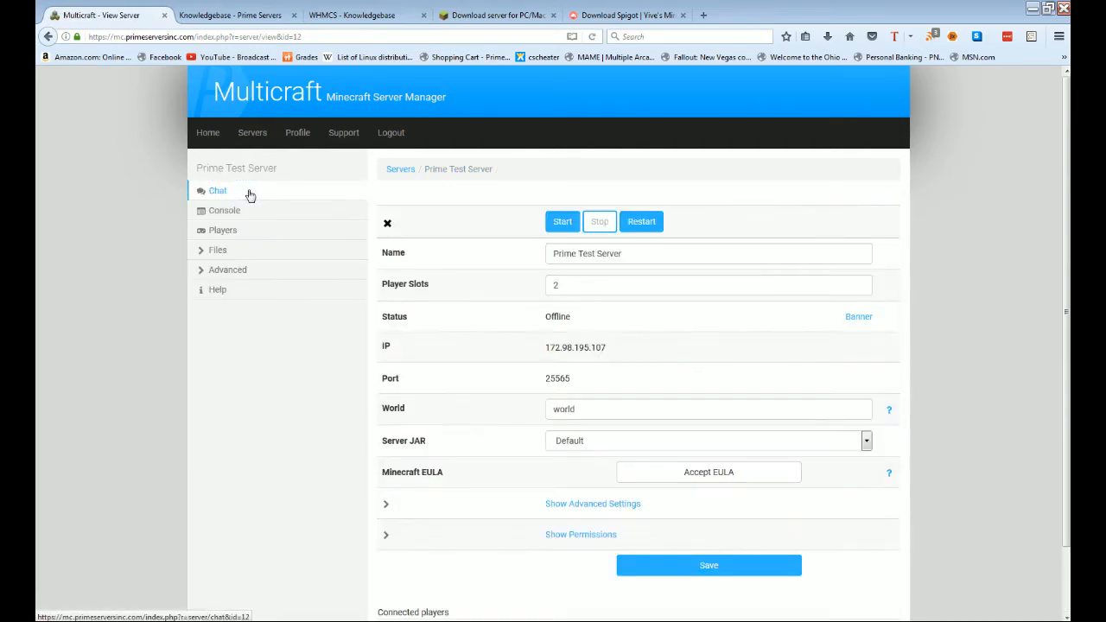
Step: Expand the Files and Advanced sections in the sidebar
left_click(246, 251)
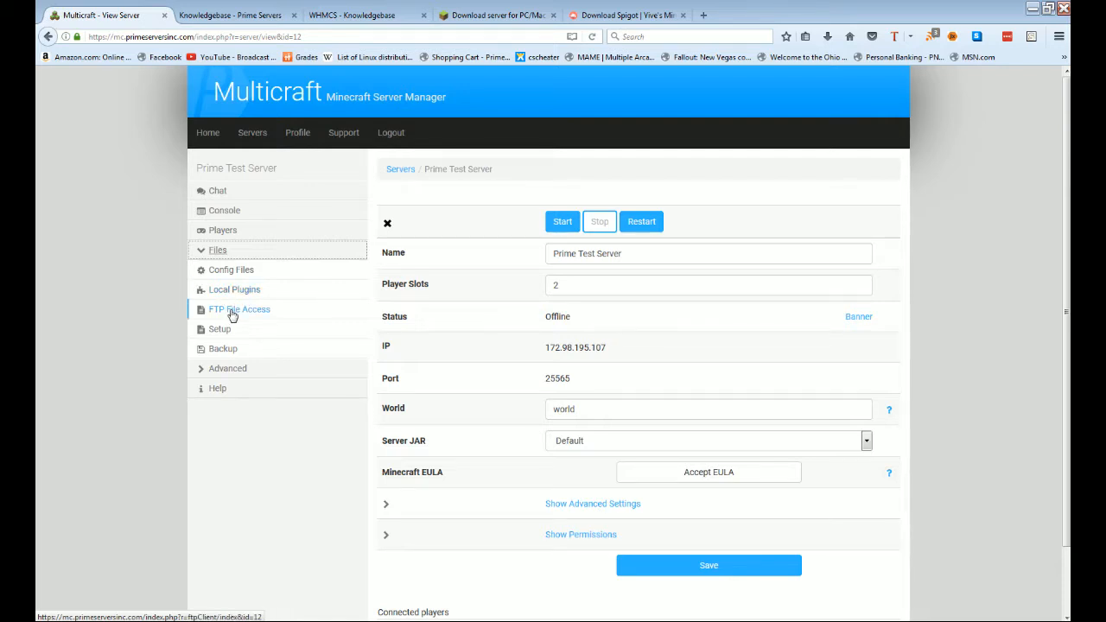
left_click(265, 375)
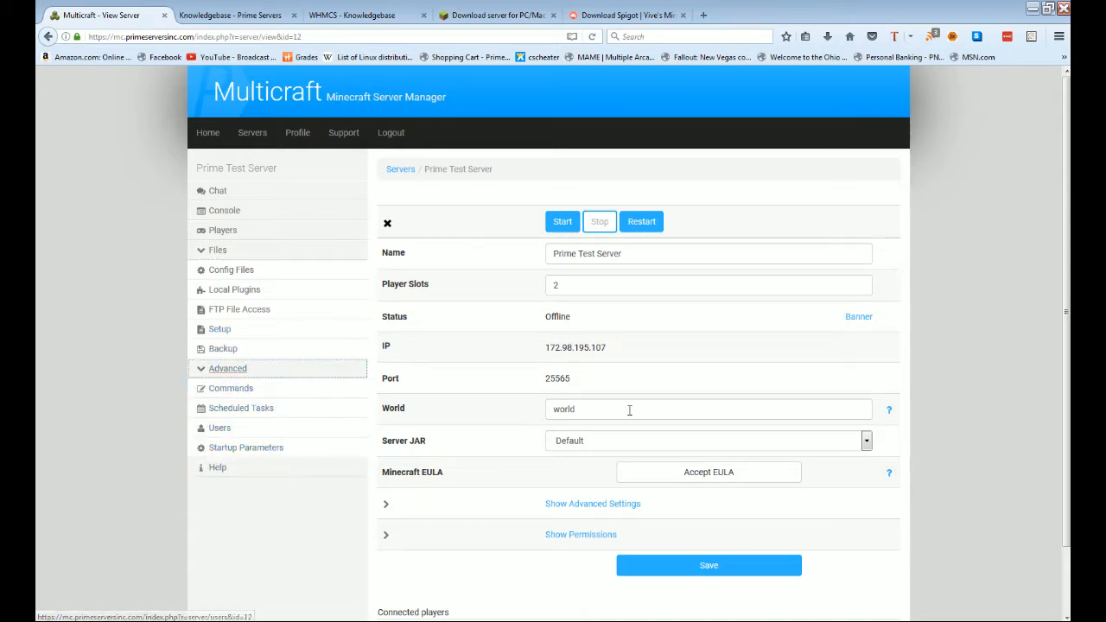
left_click(736, 499)
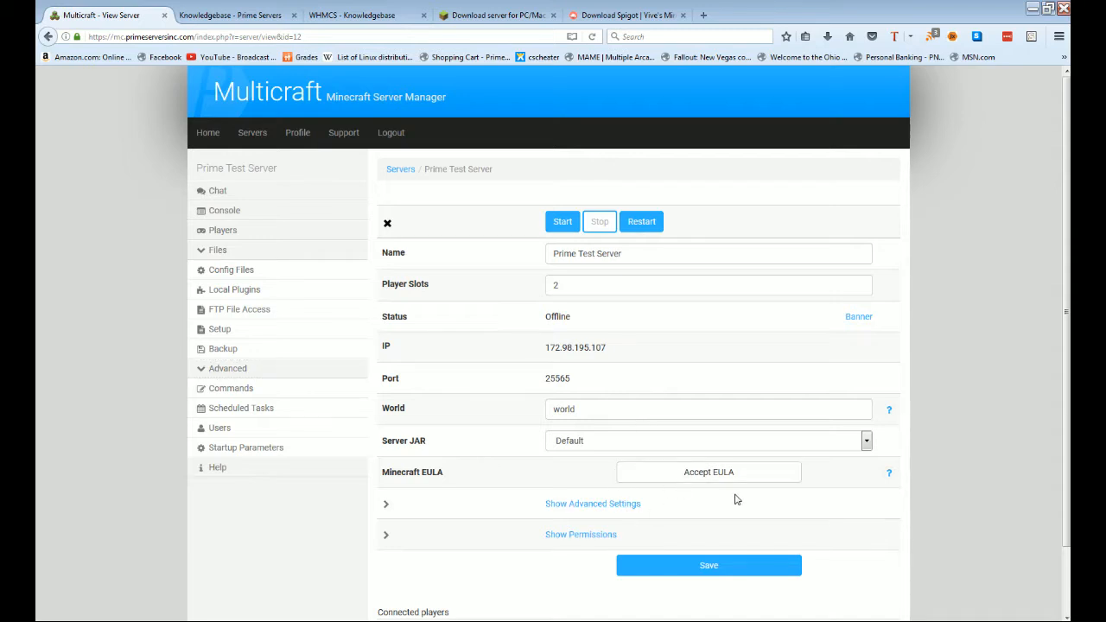
scroll(734, 496, "down", 2)
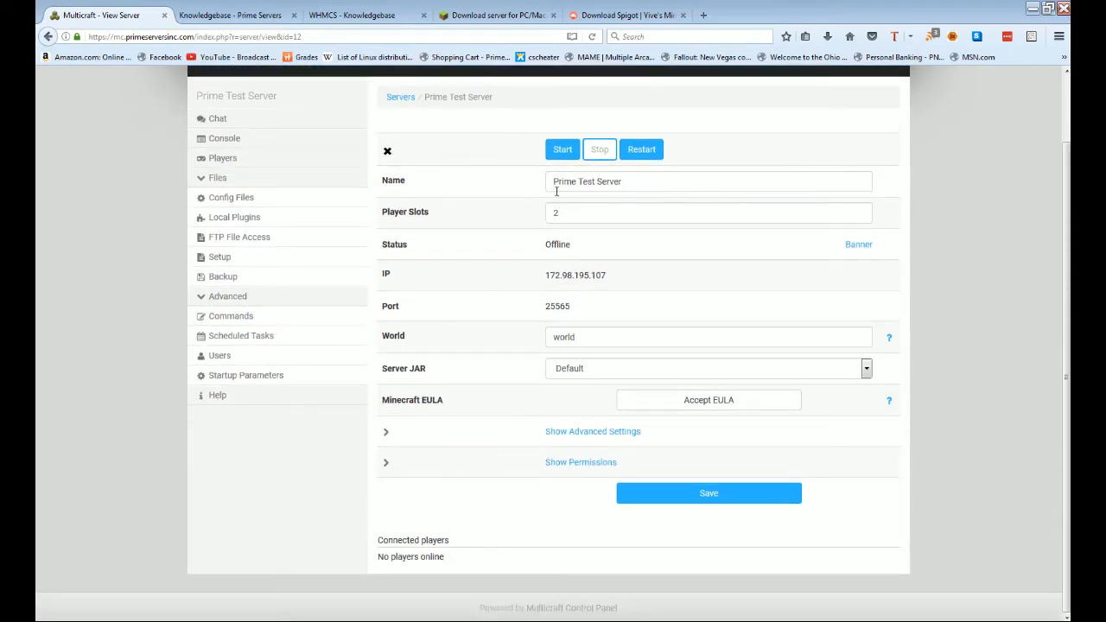
Step: Review Player Slots, the Offline status, the banner image, IP 172.98.195.107 and port 25565
left_click(639, 215)
double_click(577, 215)
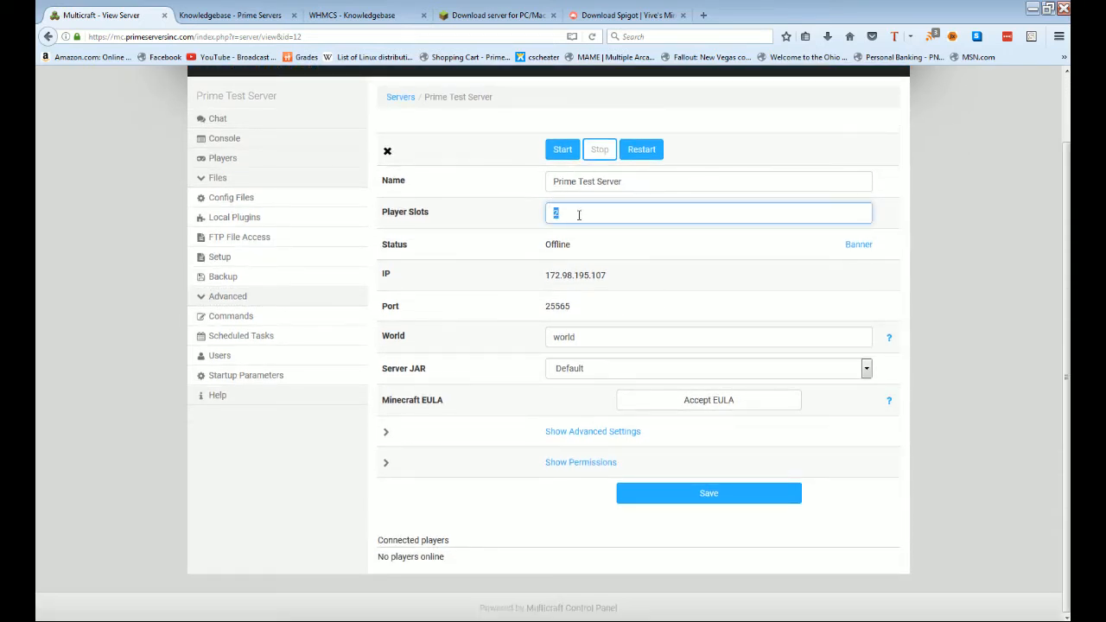
left_click(662, 214)
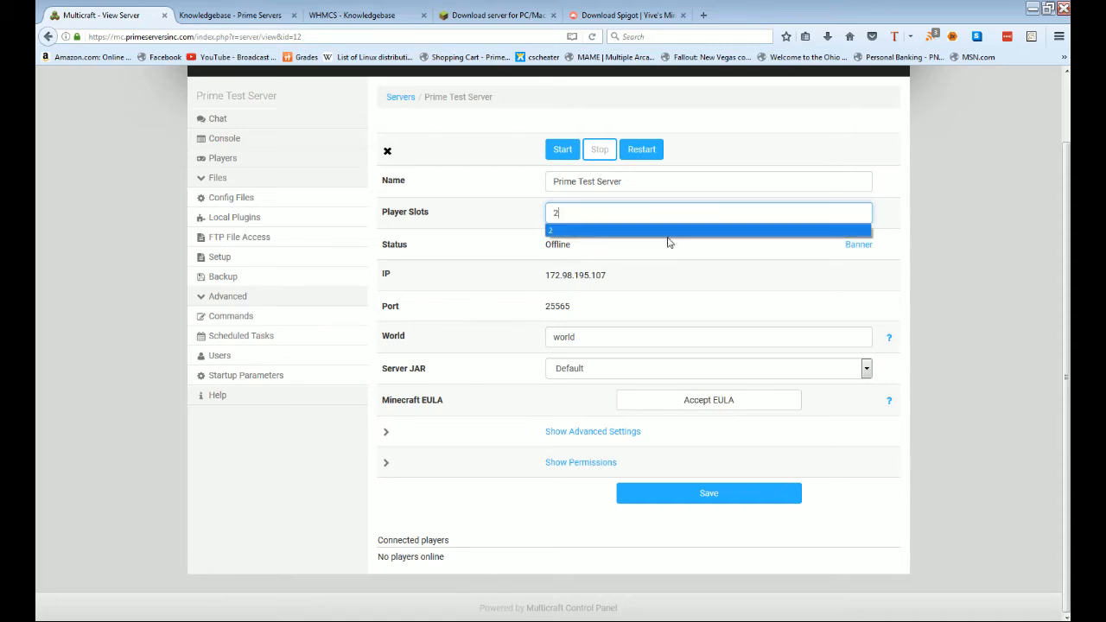
left_click(679, 257)
left_click_drag(571, 245, 544, 244)
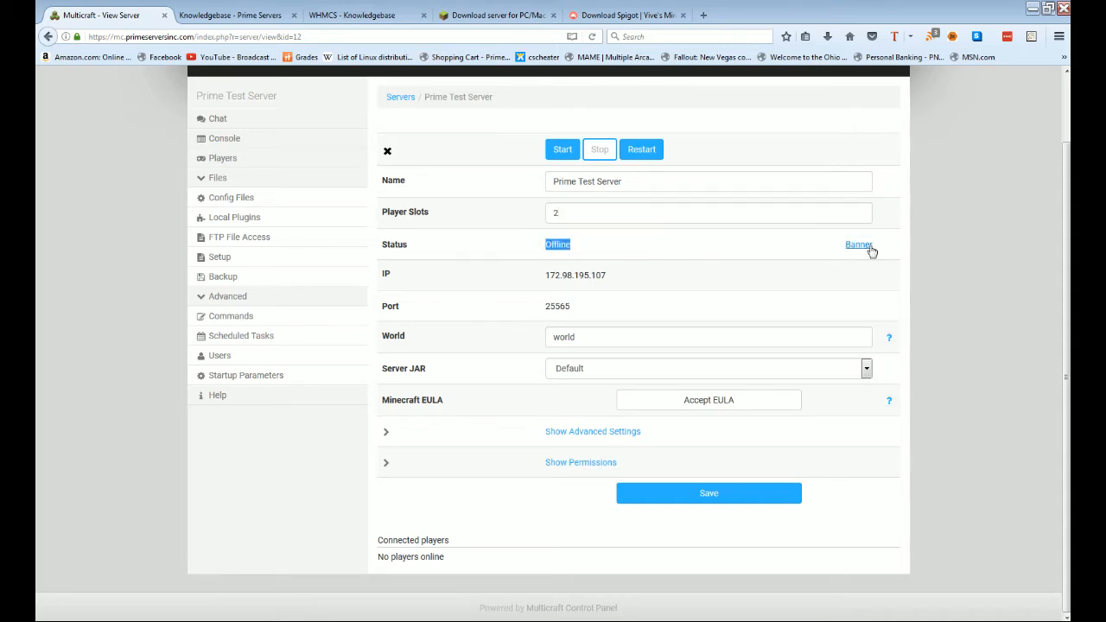
left_click(867, 247)
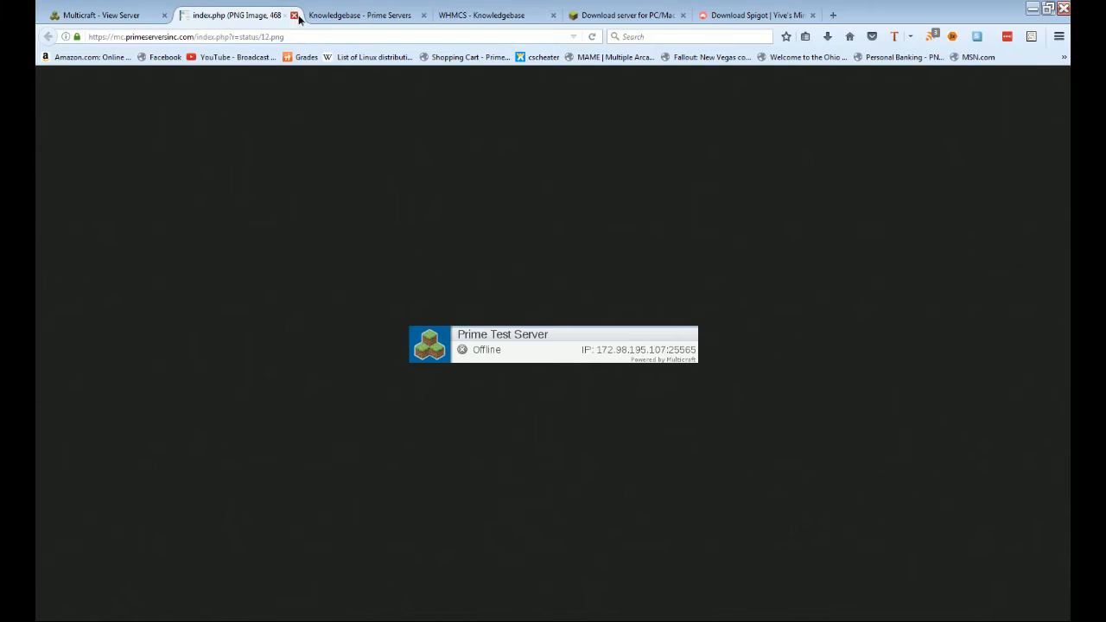
left_click(293, 15)
left_click_drag(608, 278, 541, 280)
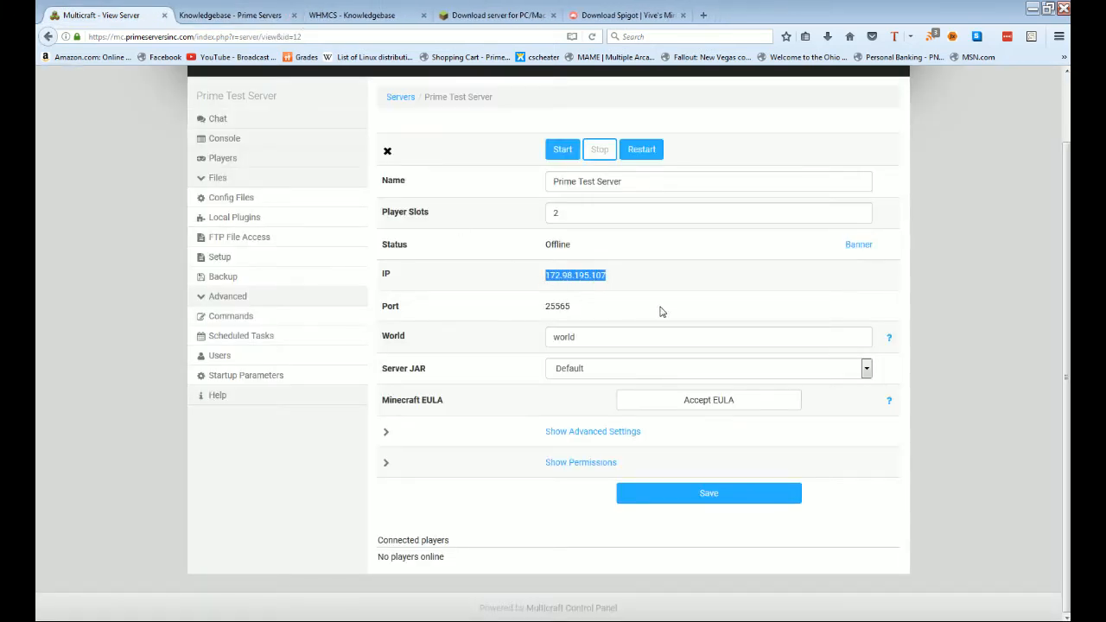
left_click_drag(644, 310, 524, 313)
left_click(711, 321)
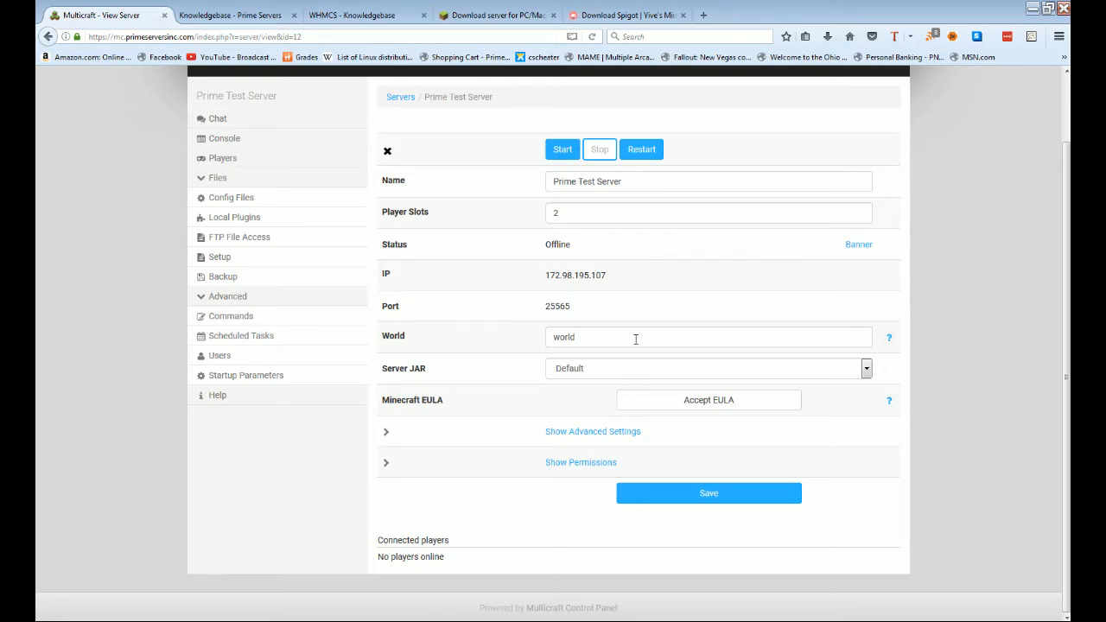
Step: Replace the World name 'world' with 'Test'
left_click(663, 337)
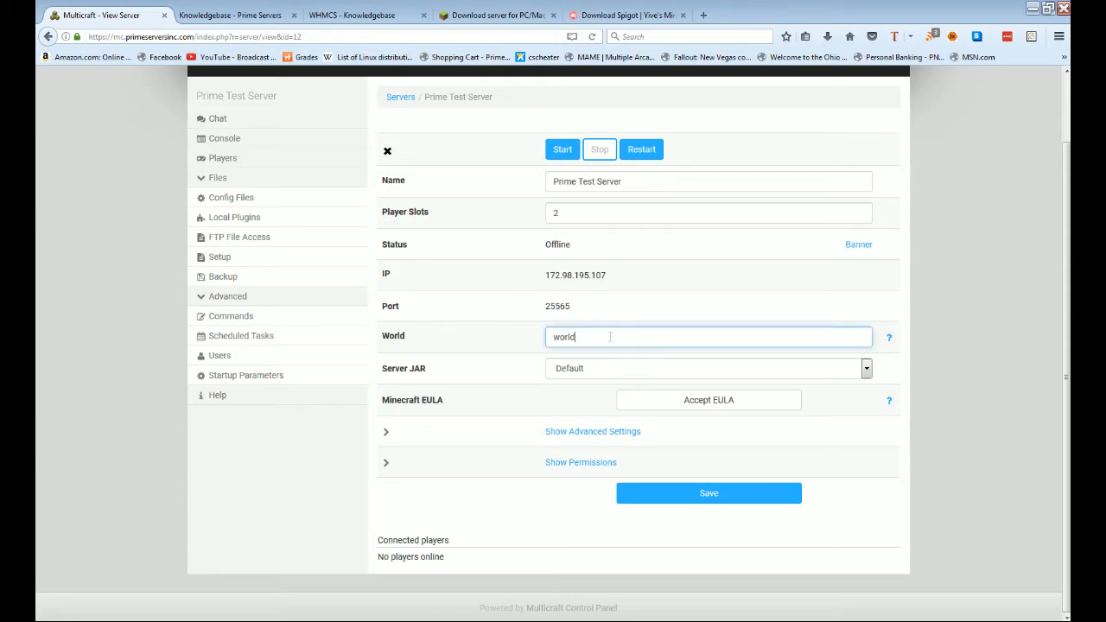
double_click(662, 337)
left_click(663, 337)
left_click_drag(595, 342, 509, 338)
type("Test")
Step: Leave the Server JAR at Default, accept the Minecraft EULA, and show advanced settings
left_click(571, 370)
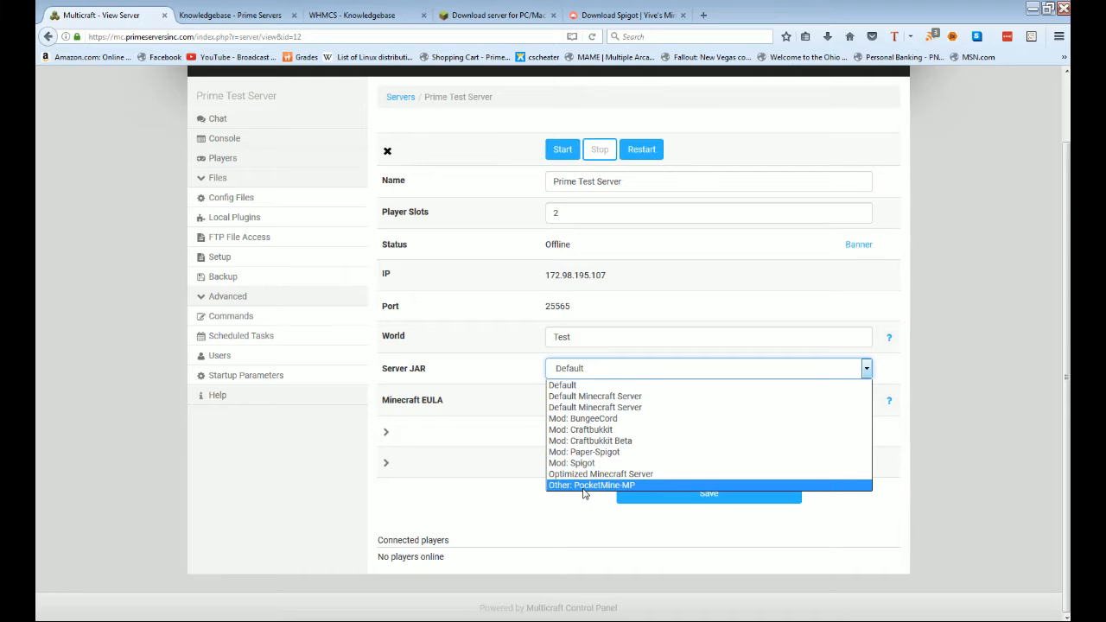
left_click(515, 474)
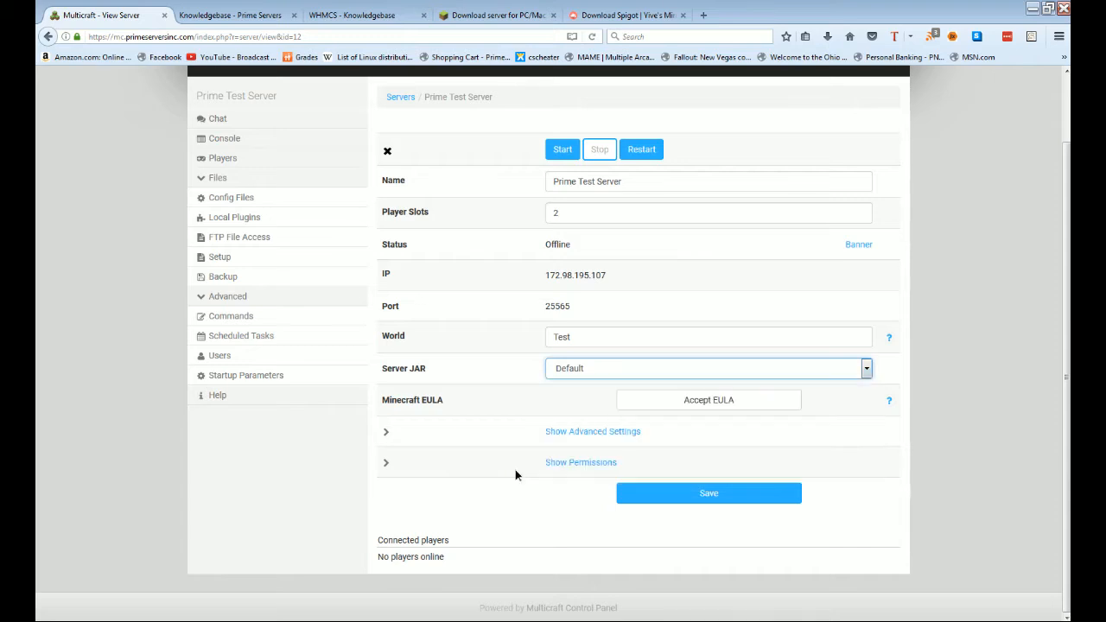
left_click(663, 408)
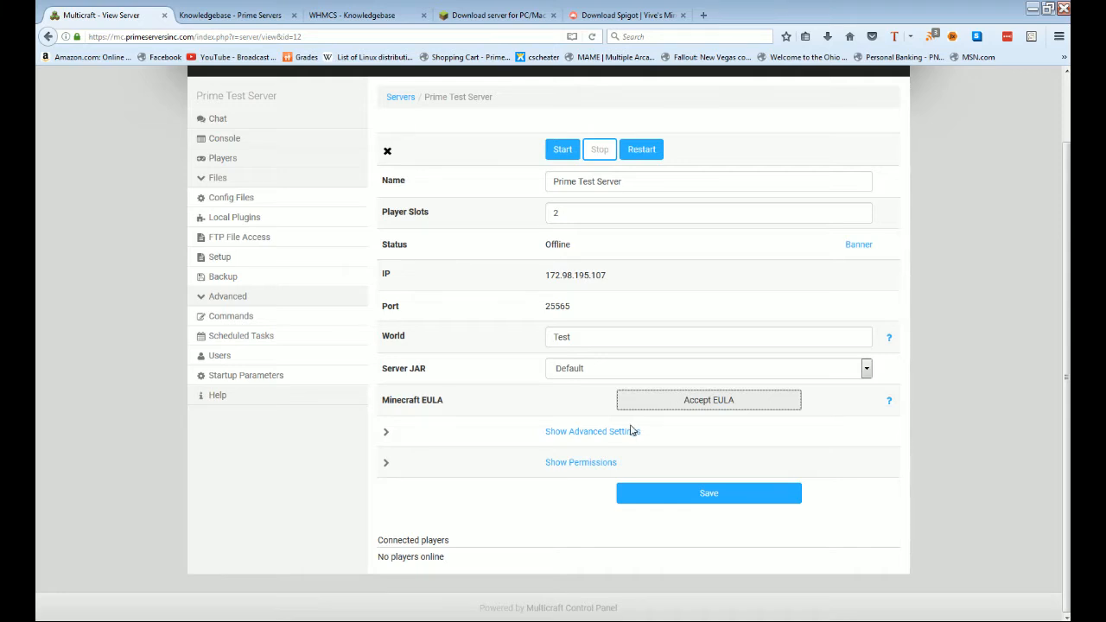
left_click(597, 439)
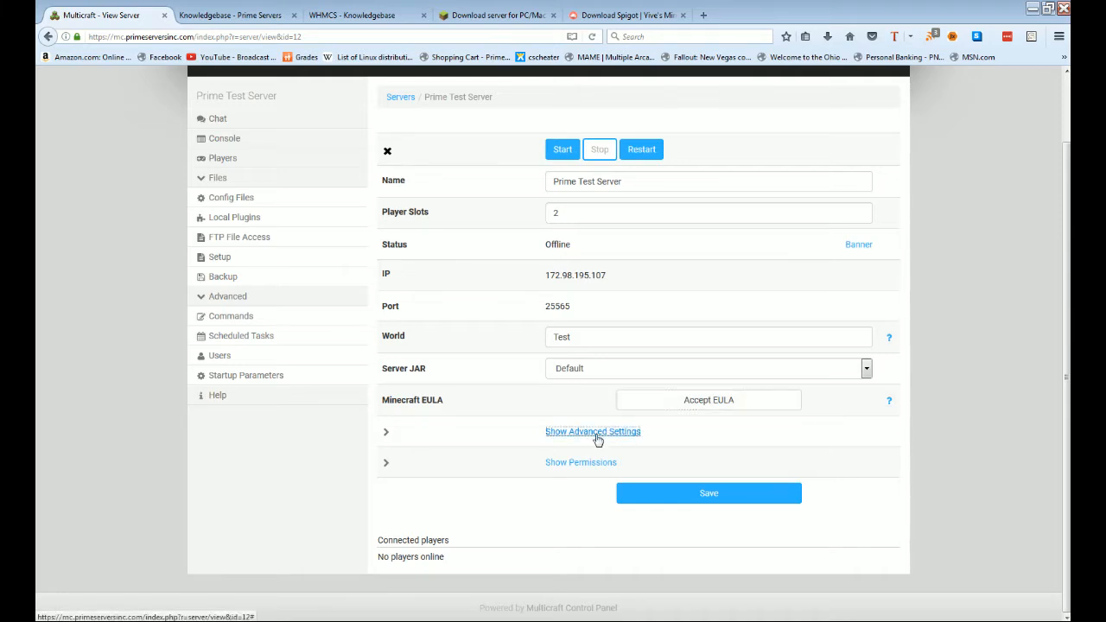
Step: Set 'Look for JARs in' to Server base directory*, keeping the Server JAR at Default
scroll(545, 395, "down", 2)
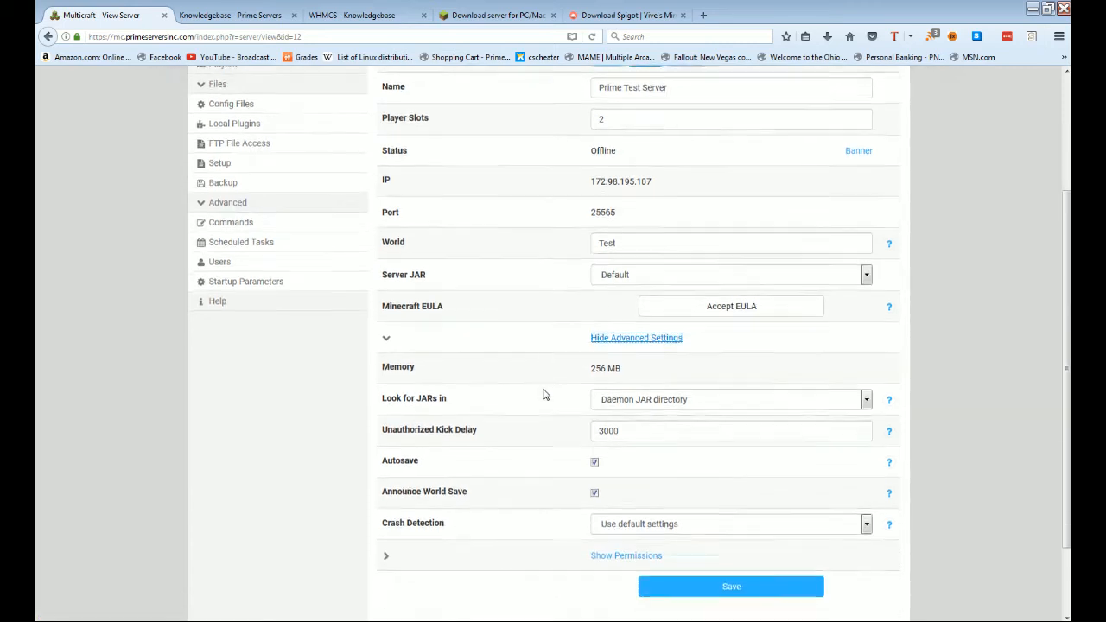
scroll(544, 395, "down", 3)
left_click_drag(639, 278, 374, 286)
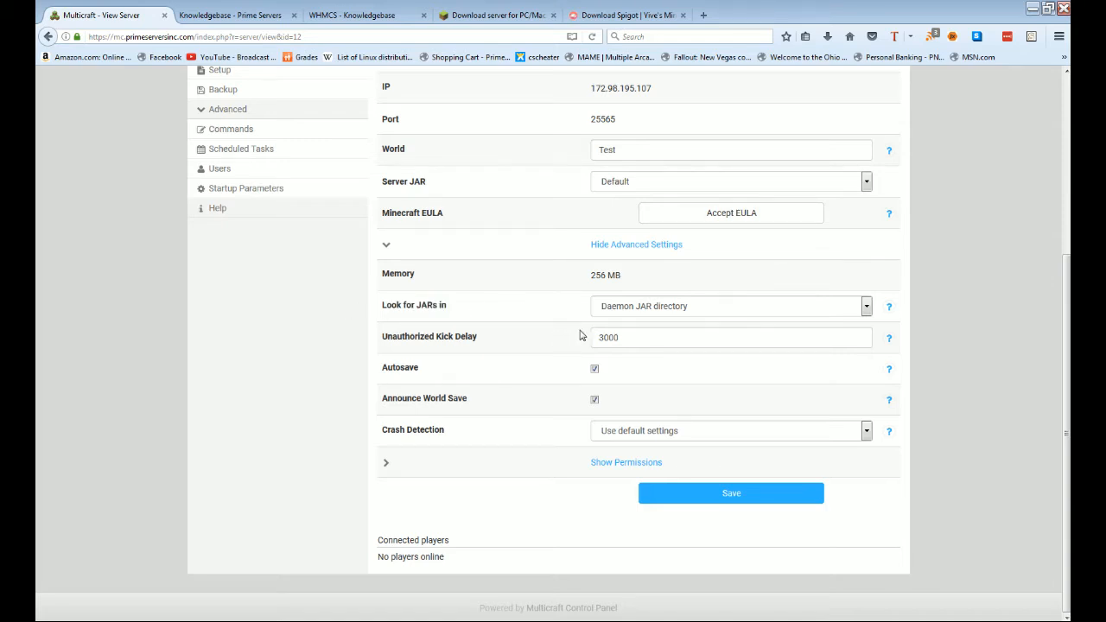
left_click(620, 312)
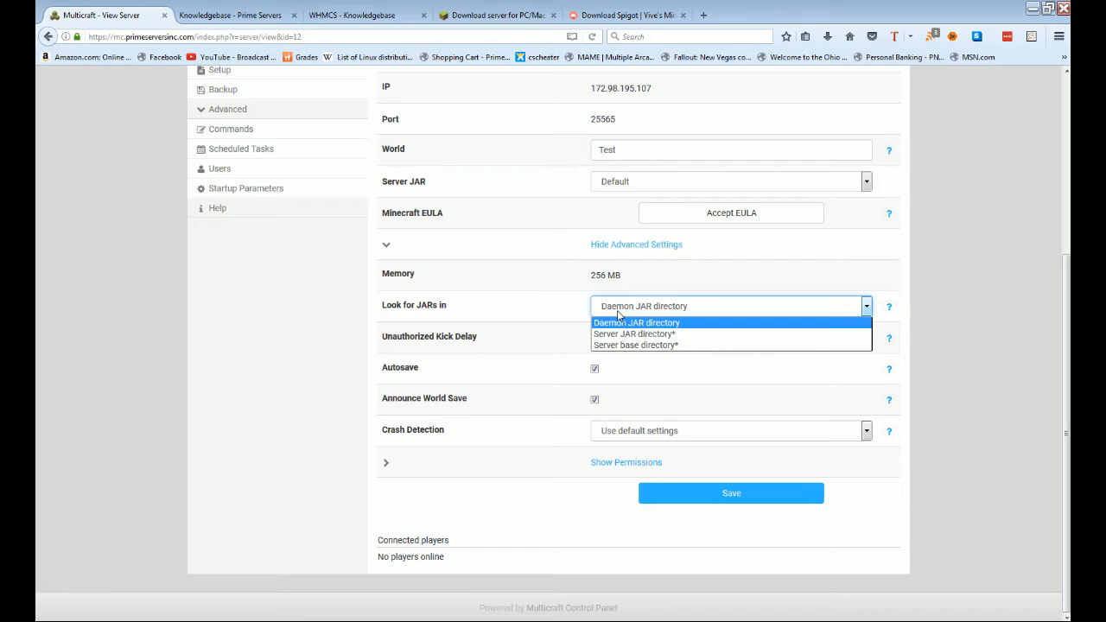
left_click(628, 184)
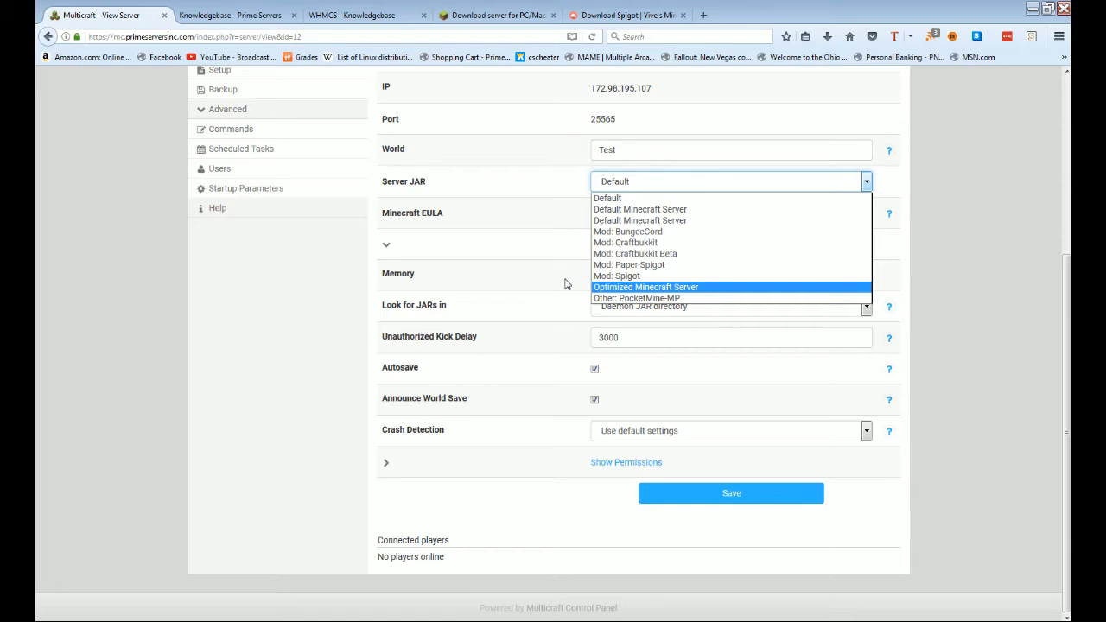
left_click(538, 284)
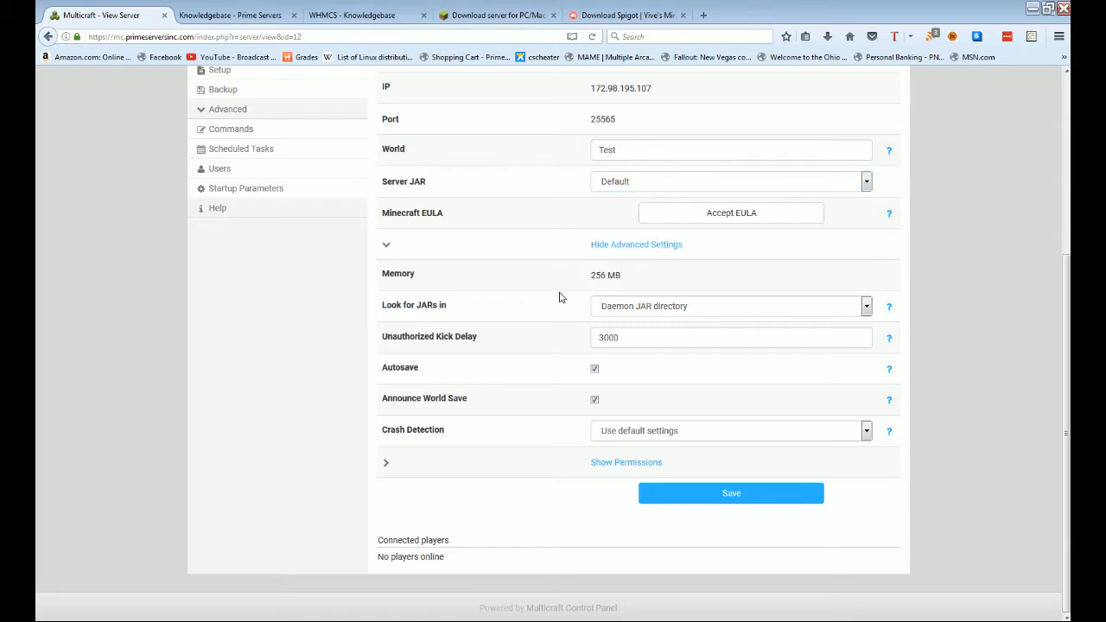
left_click(634, 309)
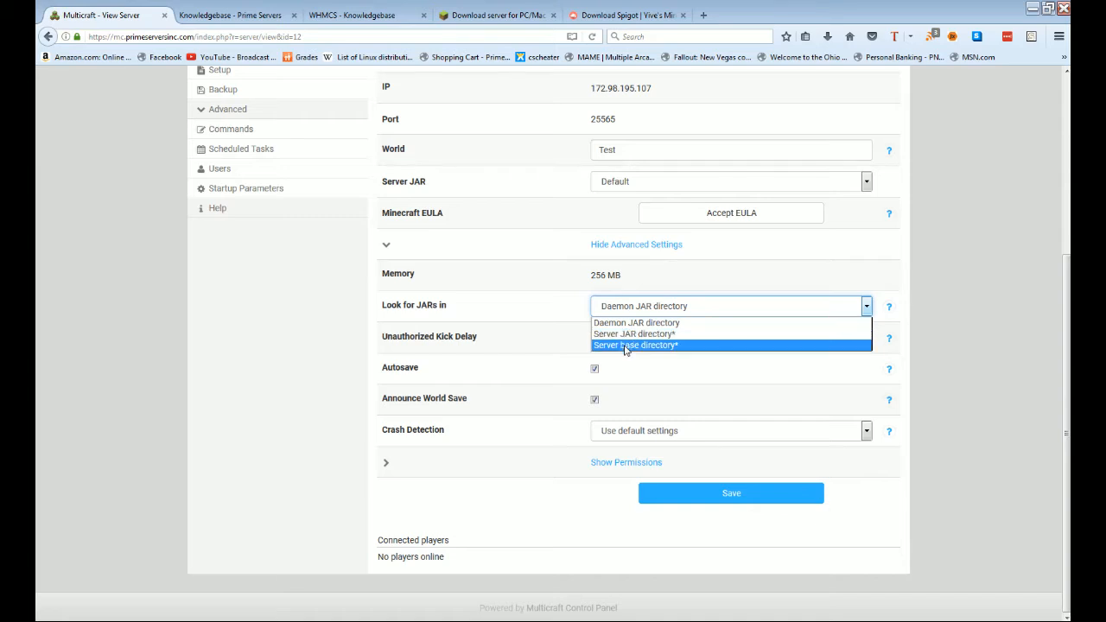
left_click(625, 346)
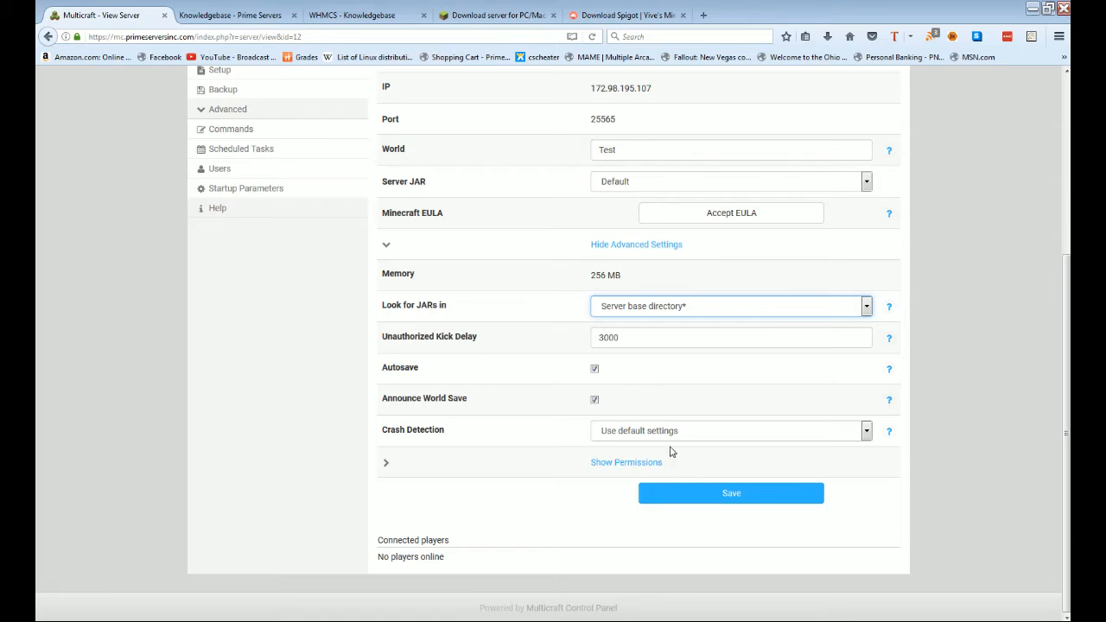
Step: Clear the custom JAR File name, save the settings, and expand the Files section
left_click(716, 494)
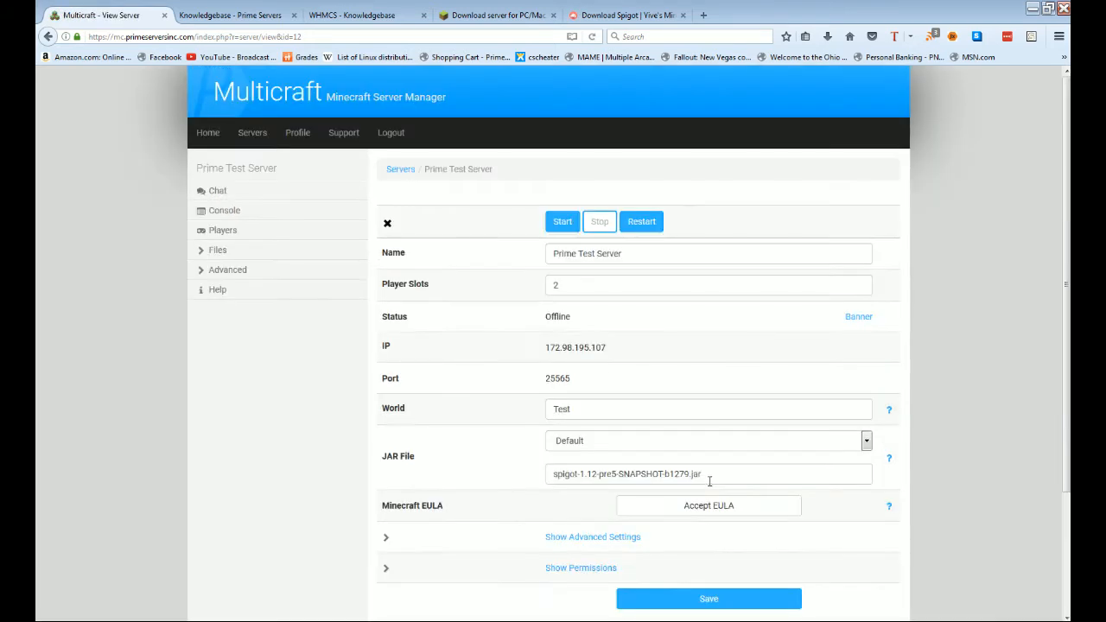
left_click_drag(761, 471, 497, 445)
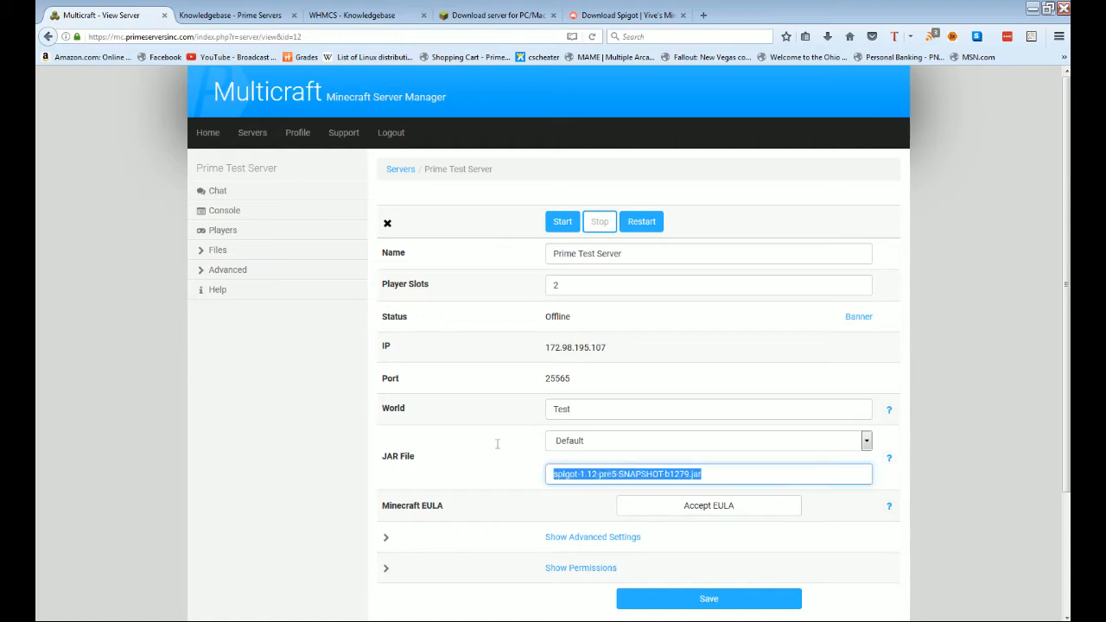
key("BackSpace")
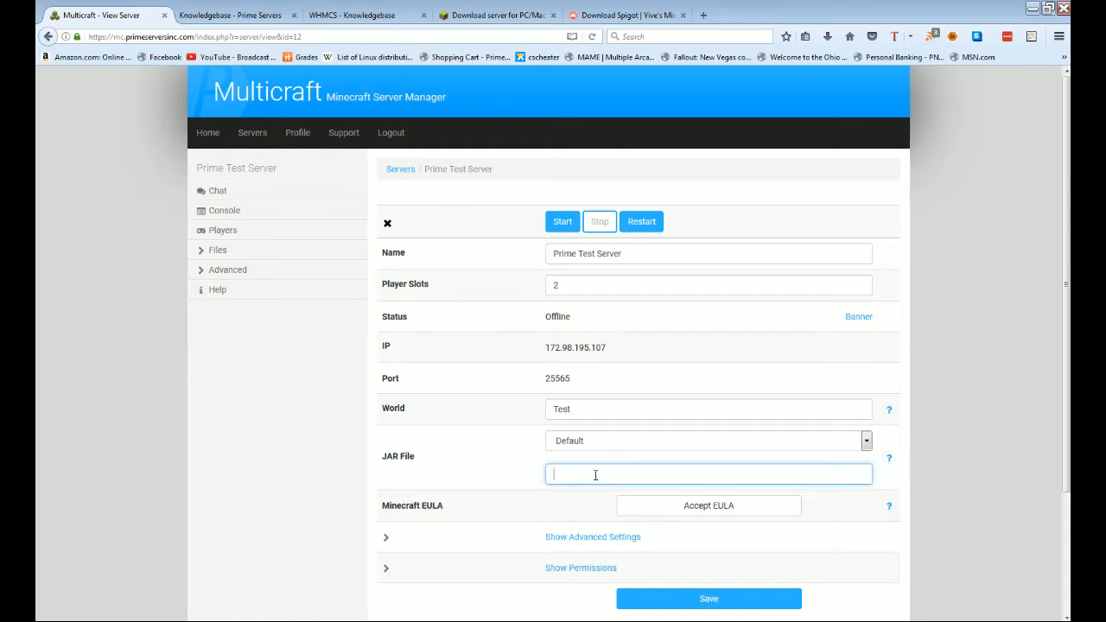
key("ctrl+z")
left_click(719, 475)
left_click_drag(804, 473, 508, 470)
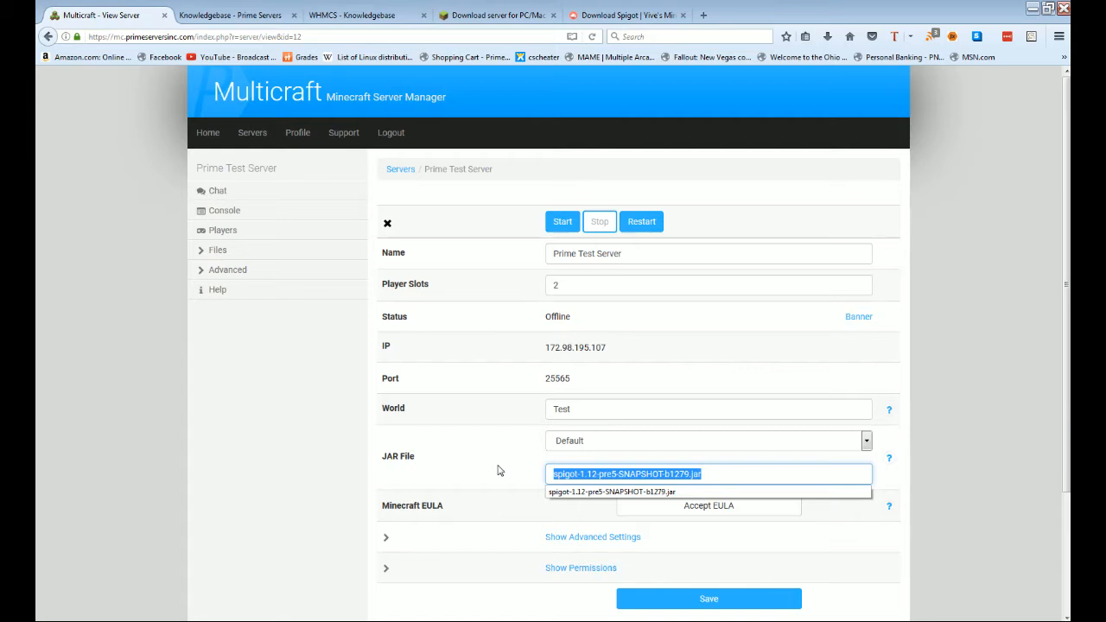
key("BackSpace")
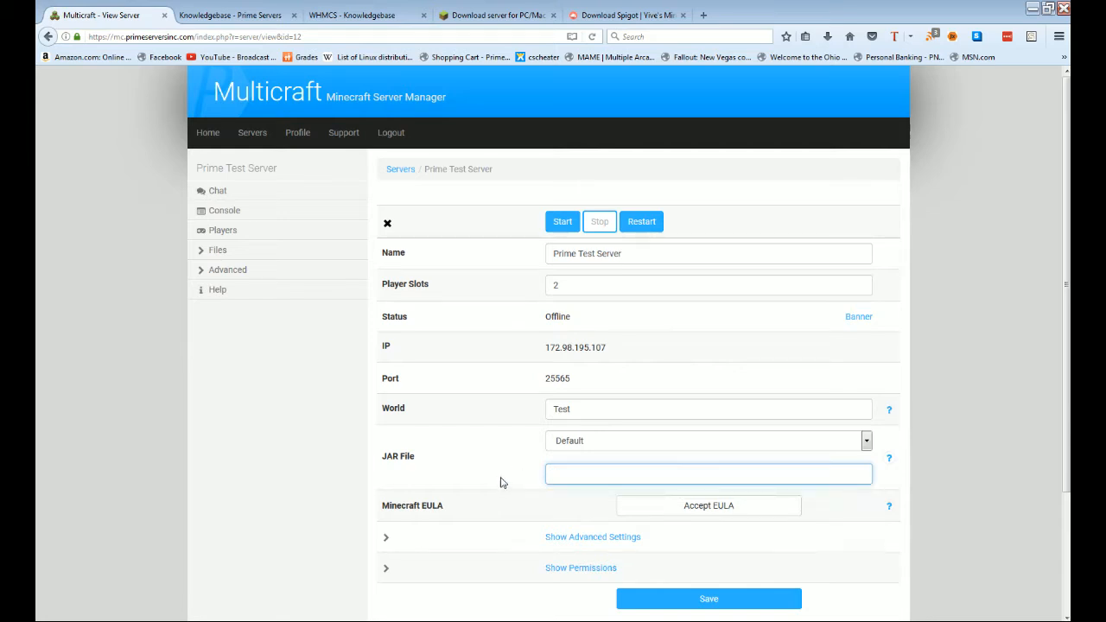
left_click(707, 599)
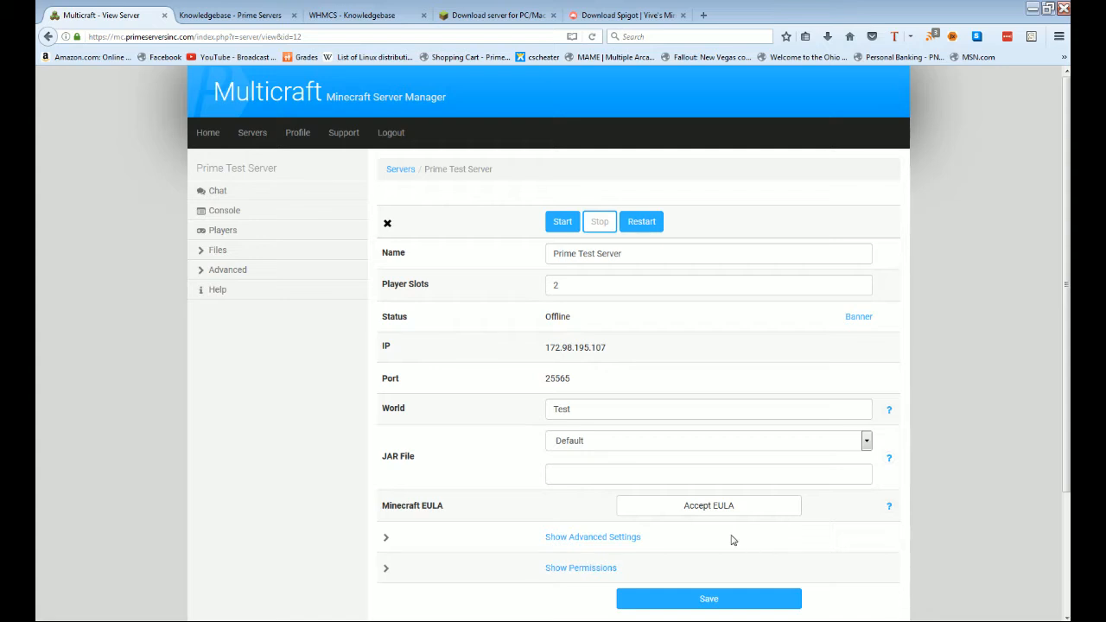
left_click(224, 250)
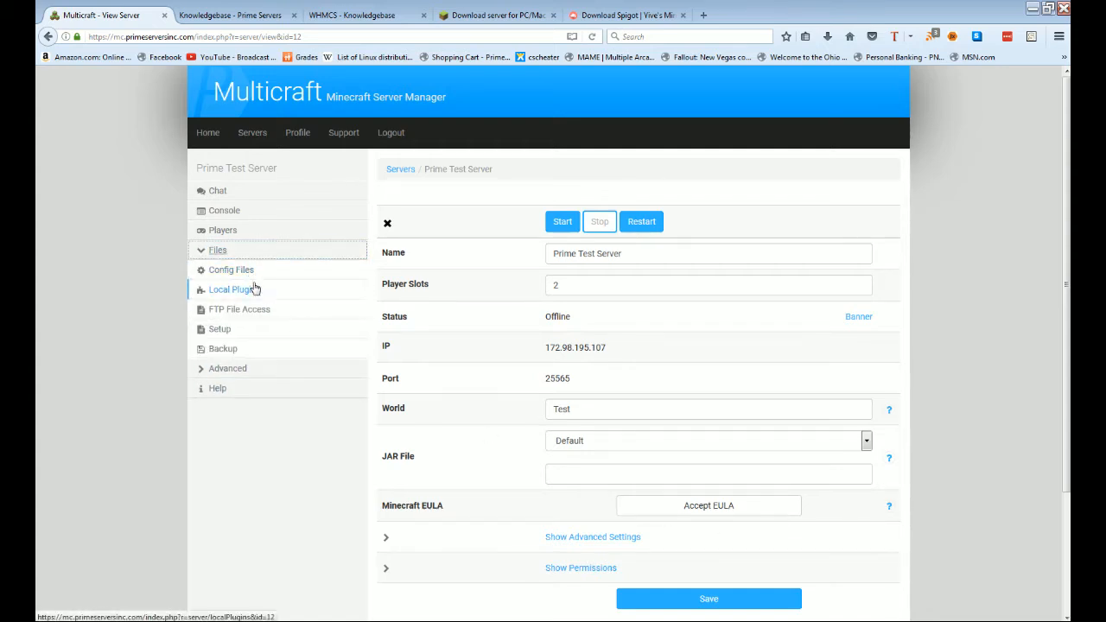
Step: Log in to the web FTP client and open the upload form for the root directory
left_click(248, 311)
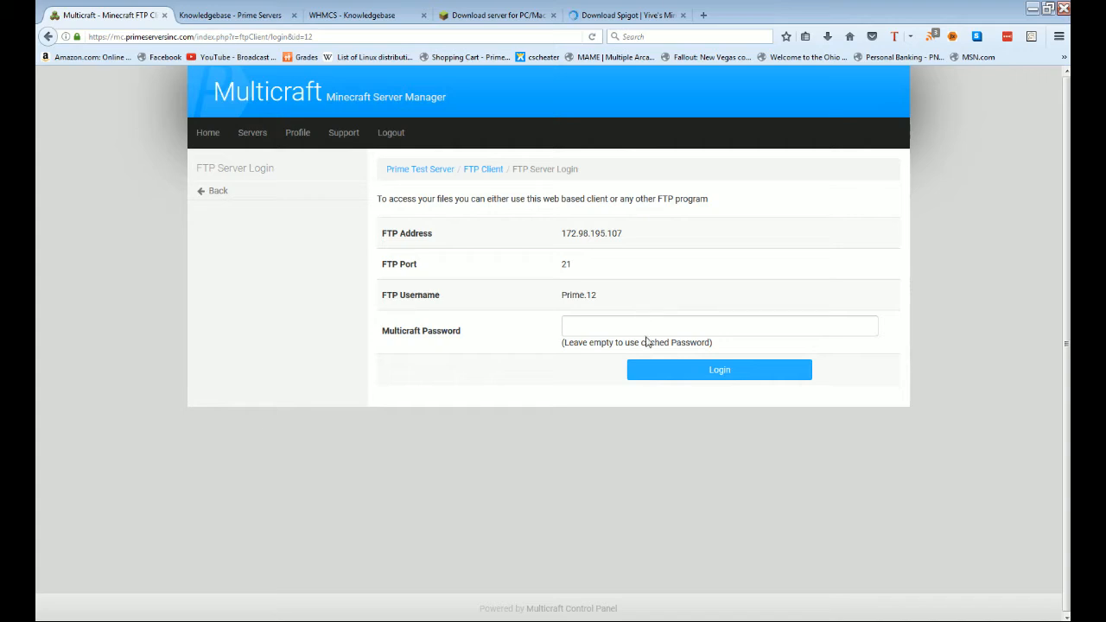
left_click(704, 372)
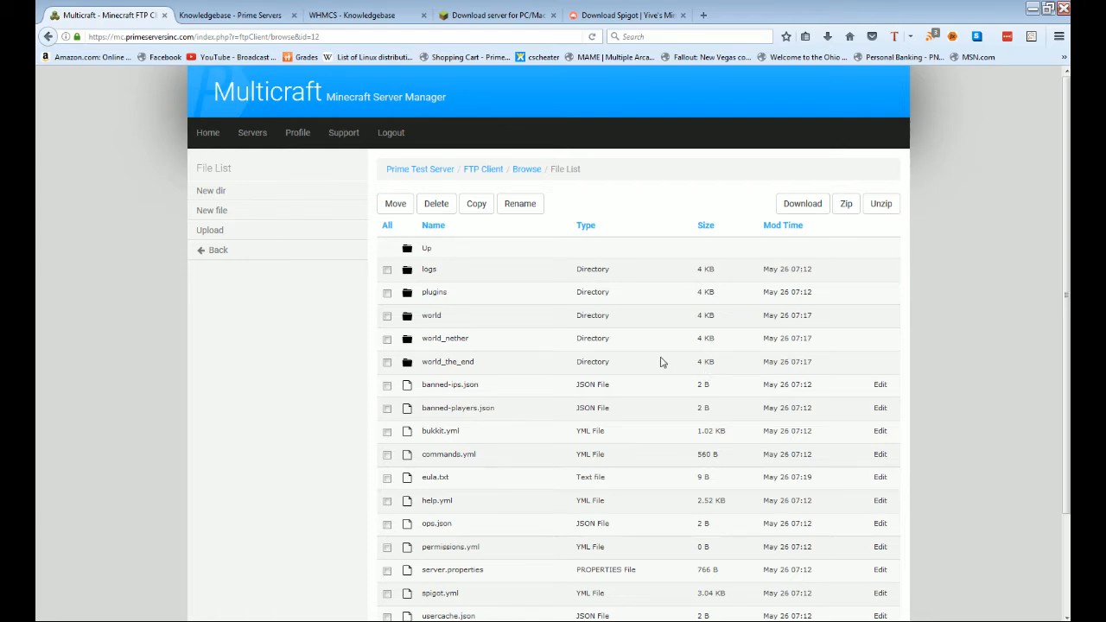
scroll(605, 363, "down", 3)
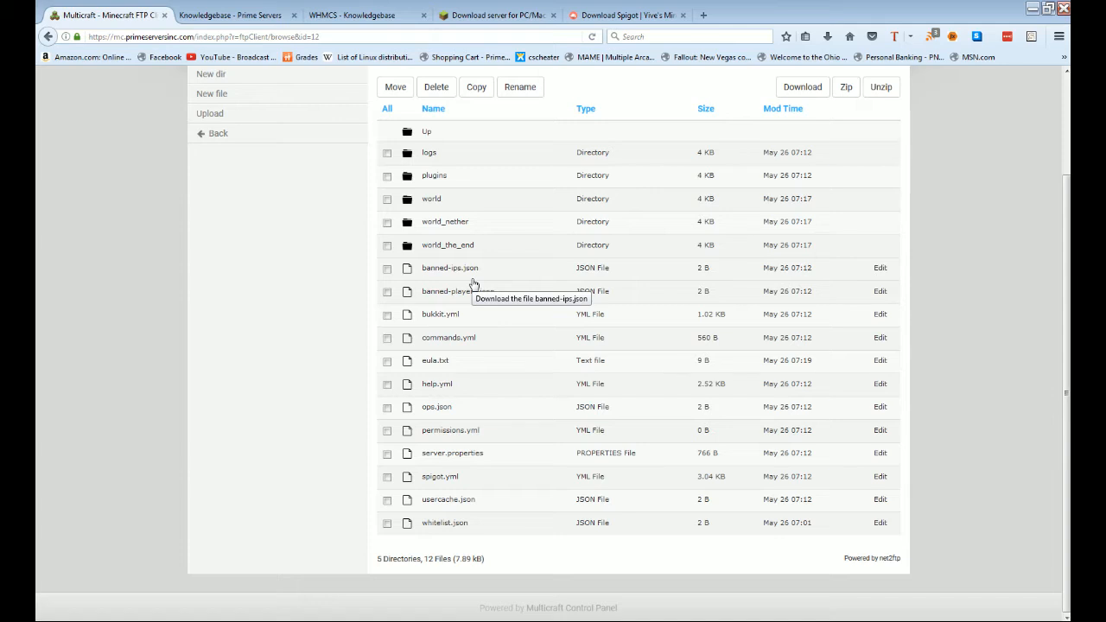
scroll(434, 207, "up", 3)
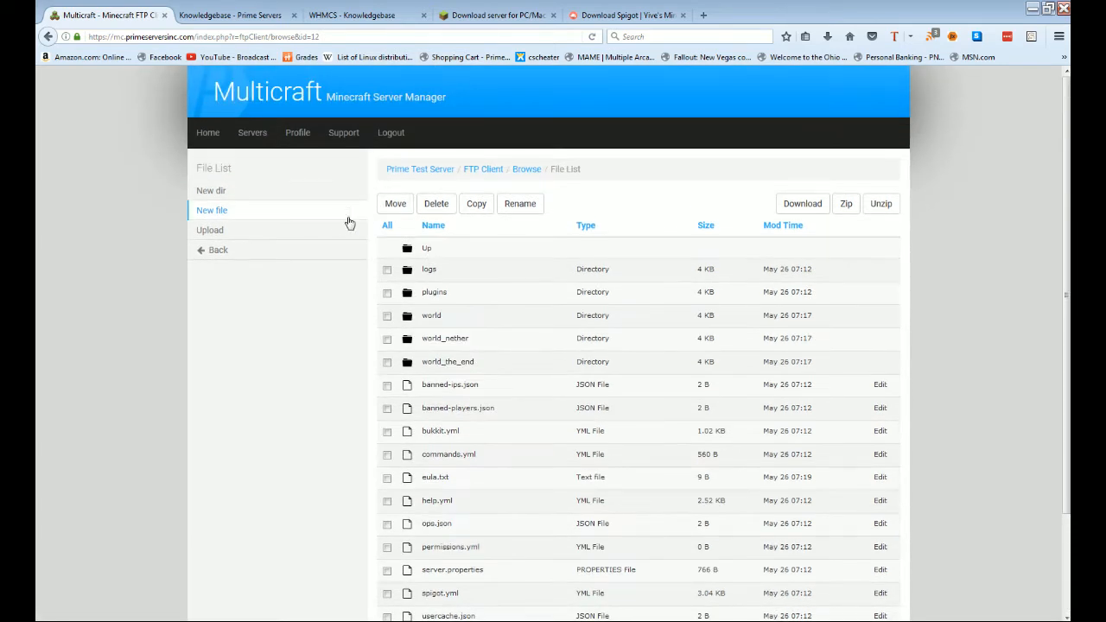
left_click(319, 230)
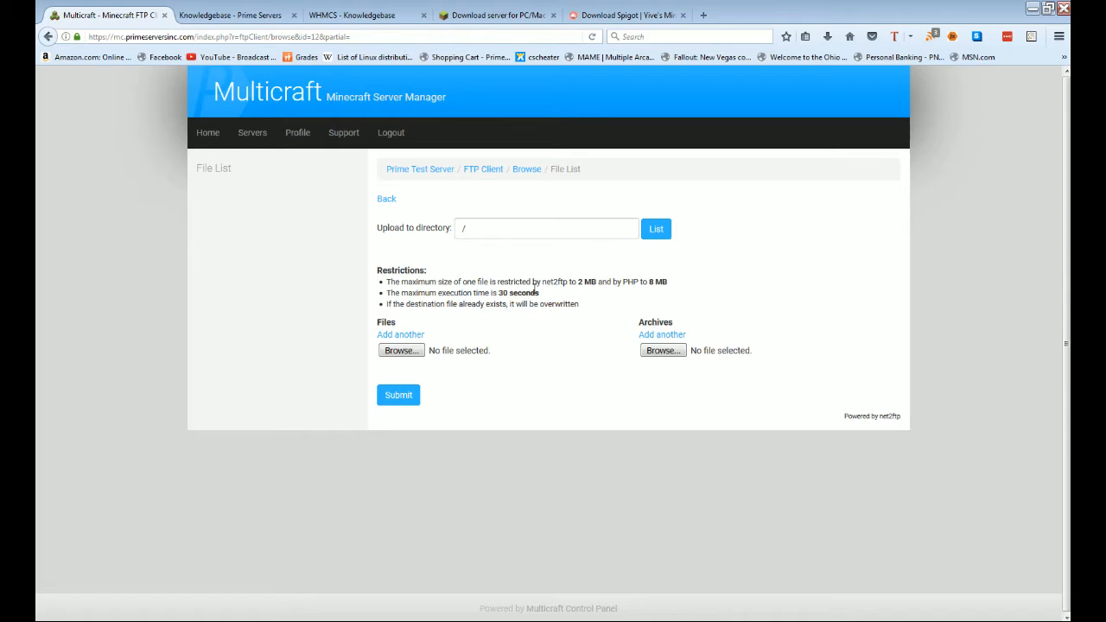
left_click_drag(385, 283, 662, 285)
left_click(705, 288)
left_click_drag(573, 282, 594, 283)
left_click(597, 292)
left_click_drag(615, 282, 676, 286)
left_click(677, 286)
left_click_drag(409, 297, 563, 294)
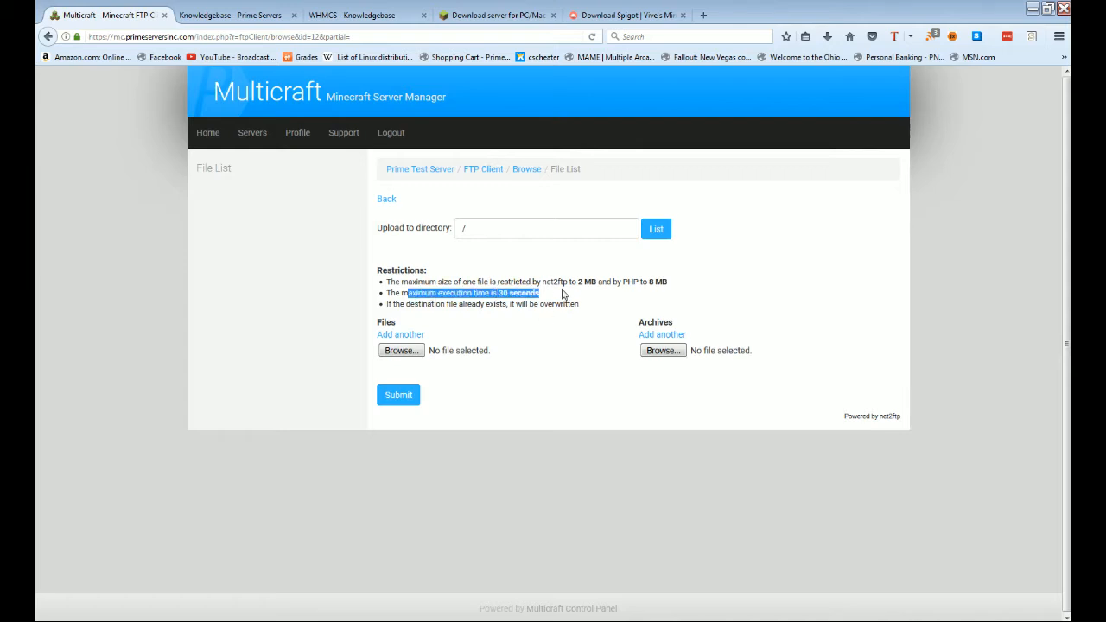
left_click(560, 293)
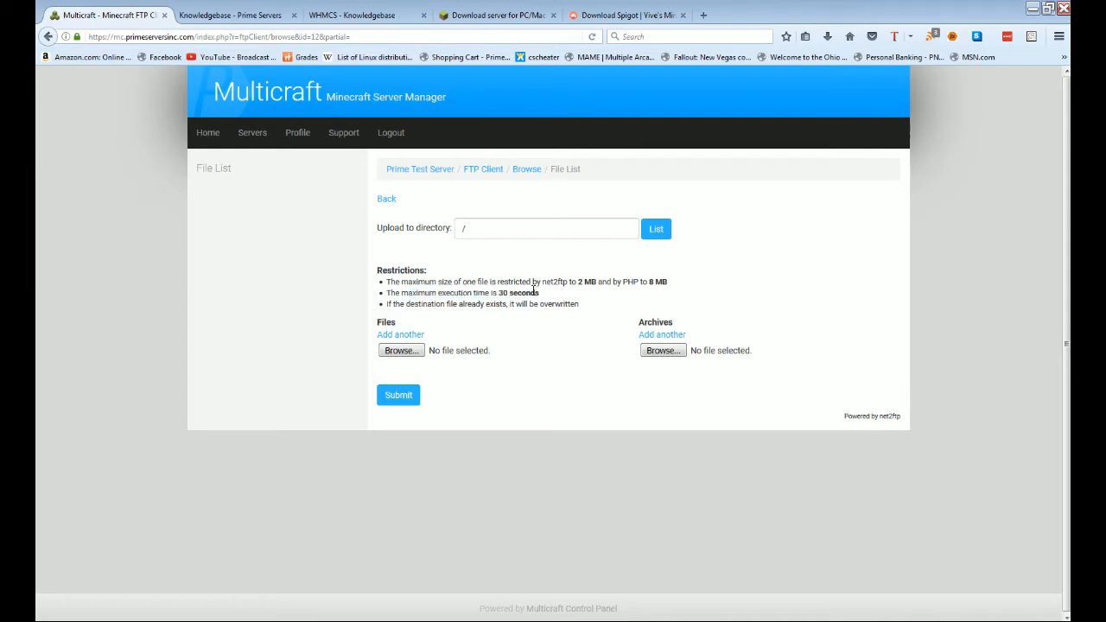
left_click(510, 15)
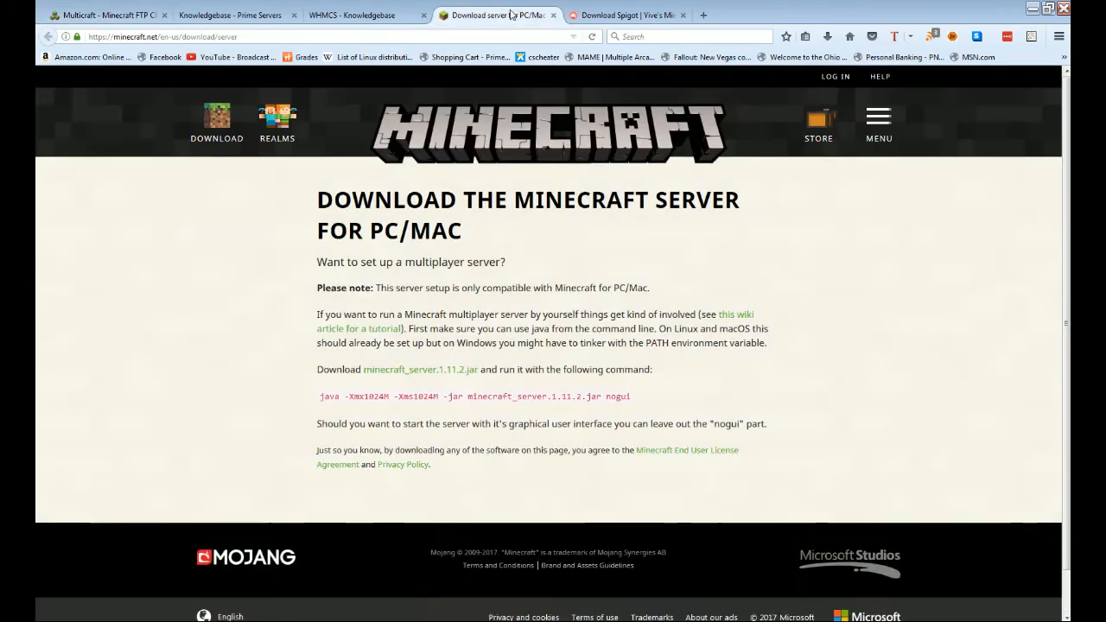
double_click(440, 370)
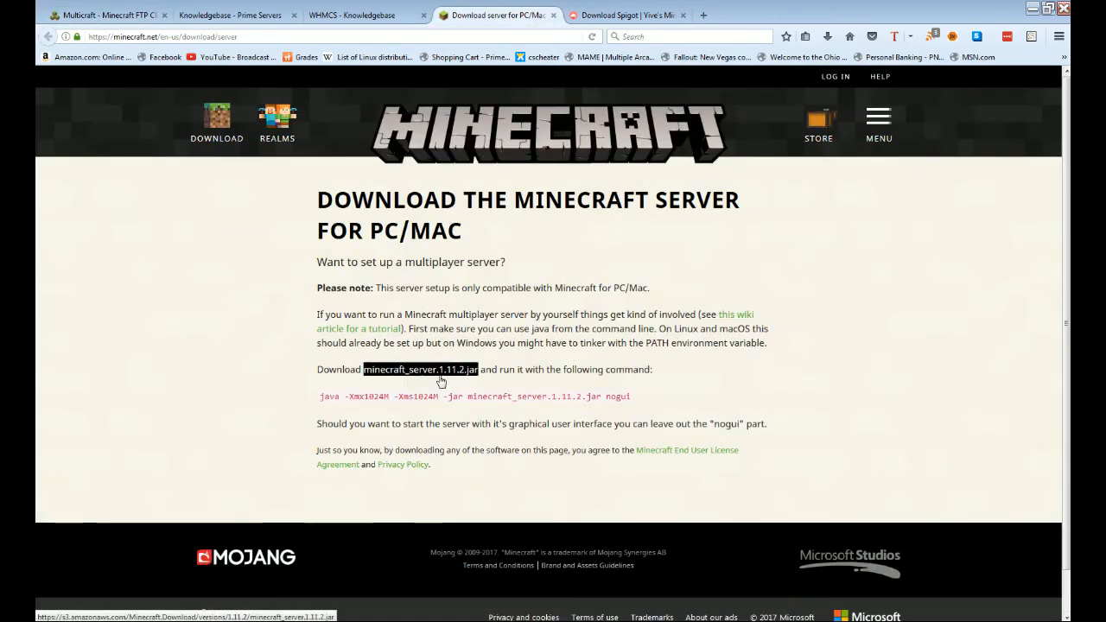
left_click(440, 377)
left_click(827, 37)
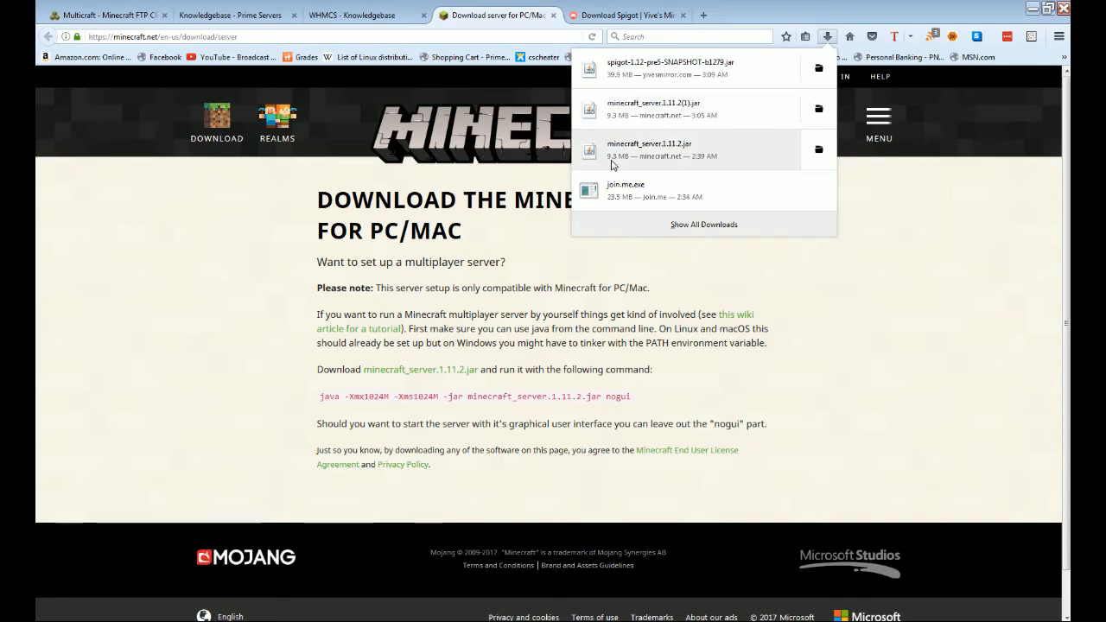
left_click(663, 271)
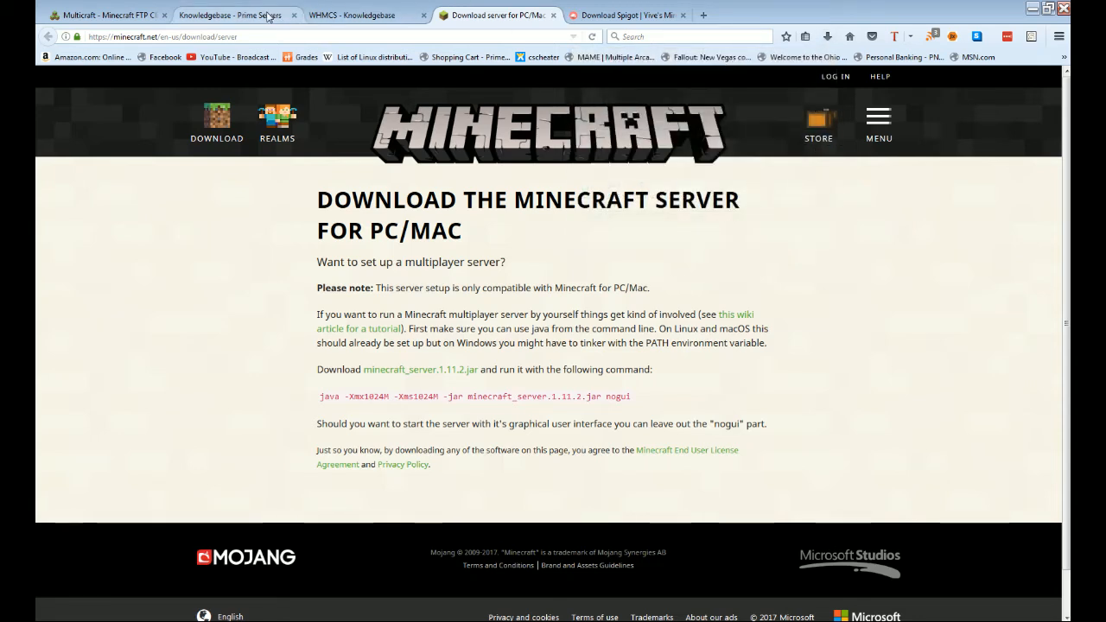
left_click(150, 19)
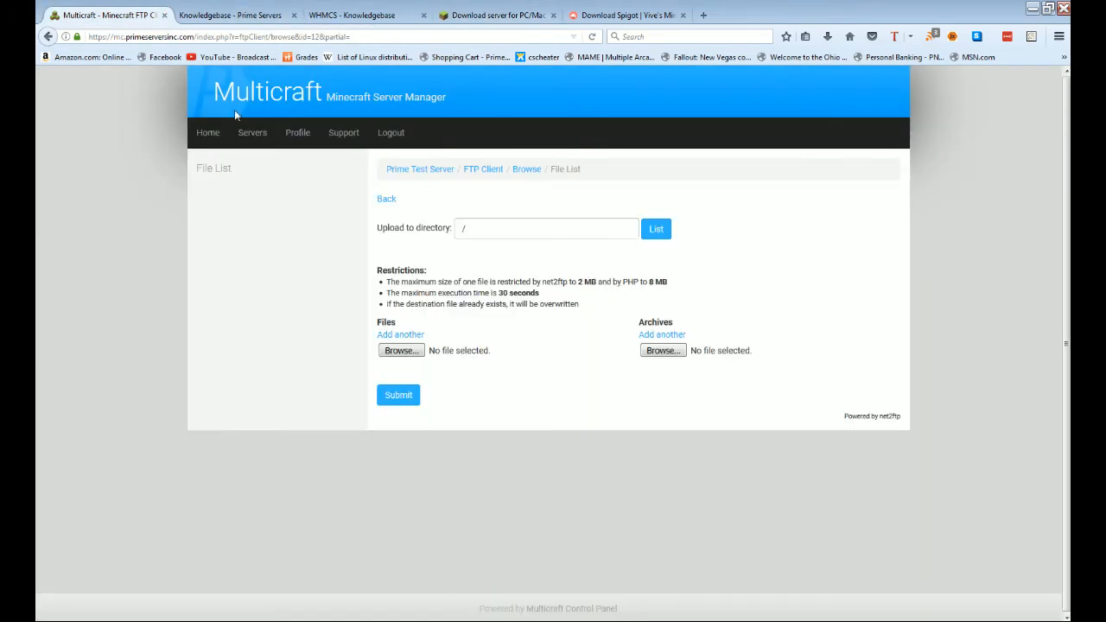
Step: Choose minecraft_server.1.11.2.jar from Downloads and submit the upload, which fails with Error 400
left_click(403, 351)
left_click(370, 357)
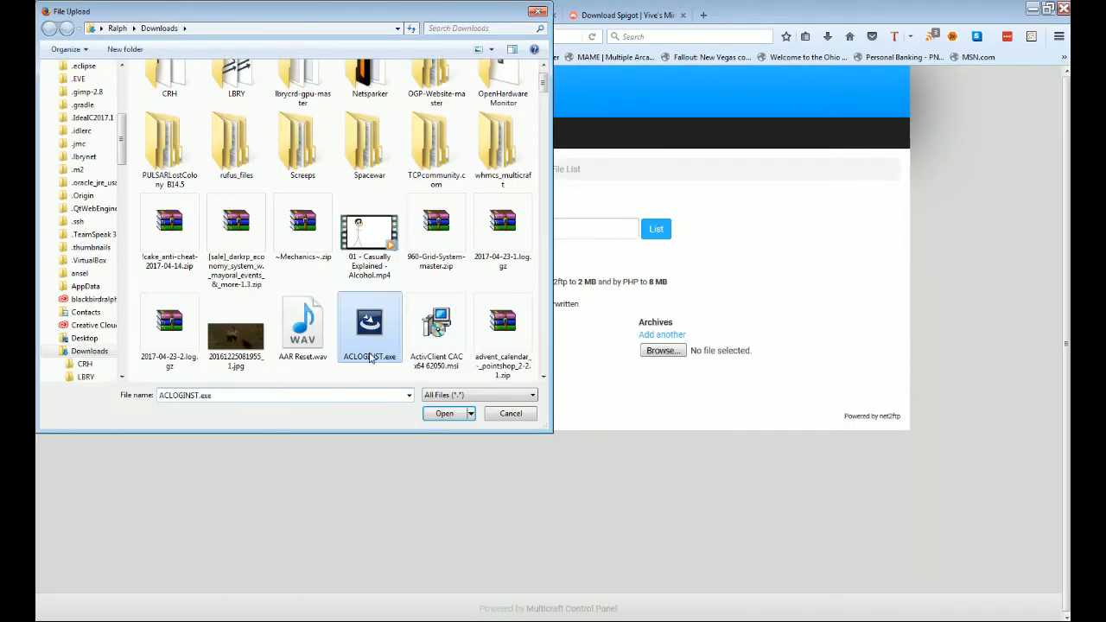
scroll(380, 352, "down", 8)
key("m")
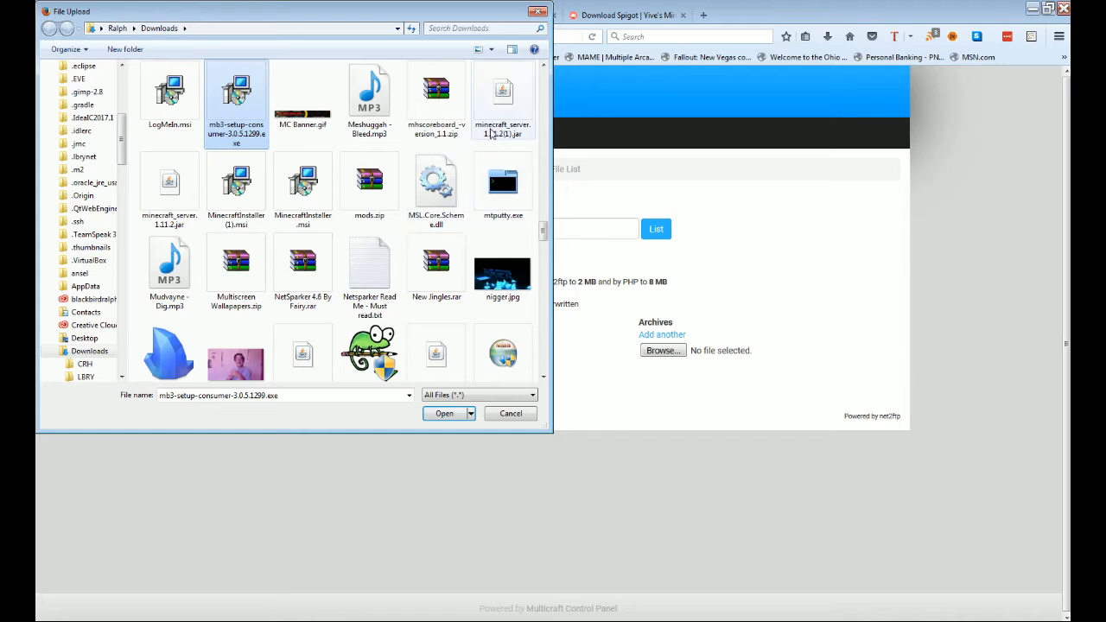
double_click(177, 195)
left_click(401, 436)
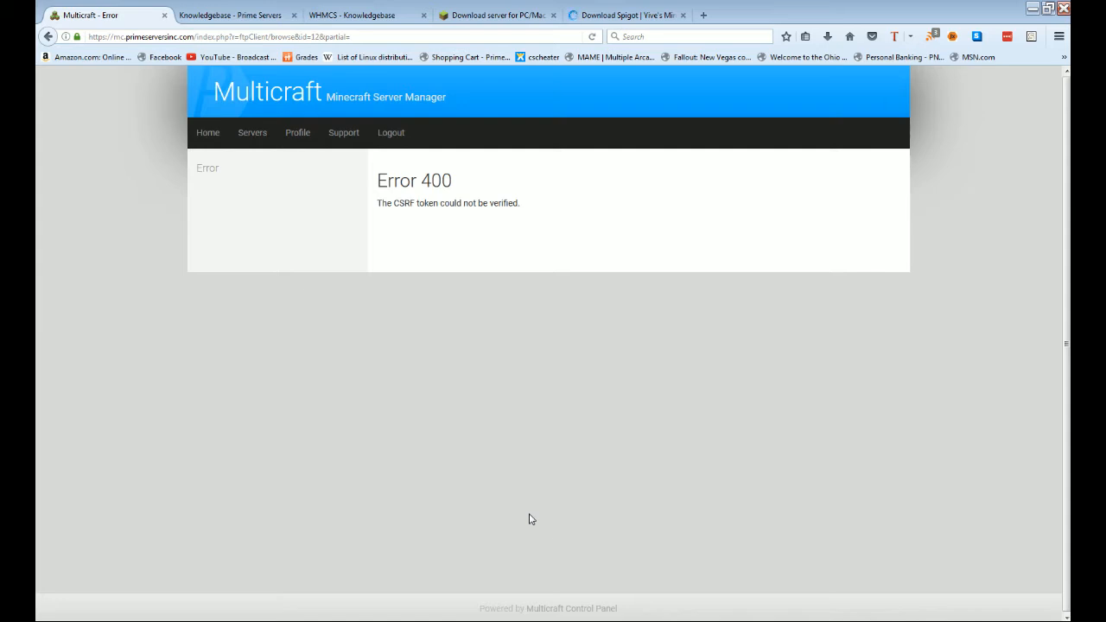
Step: Return to Prime Test Server and view its FTP login details (172.98.195.107, port 21)
left_click(255, 136)
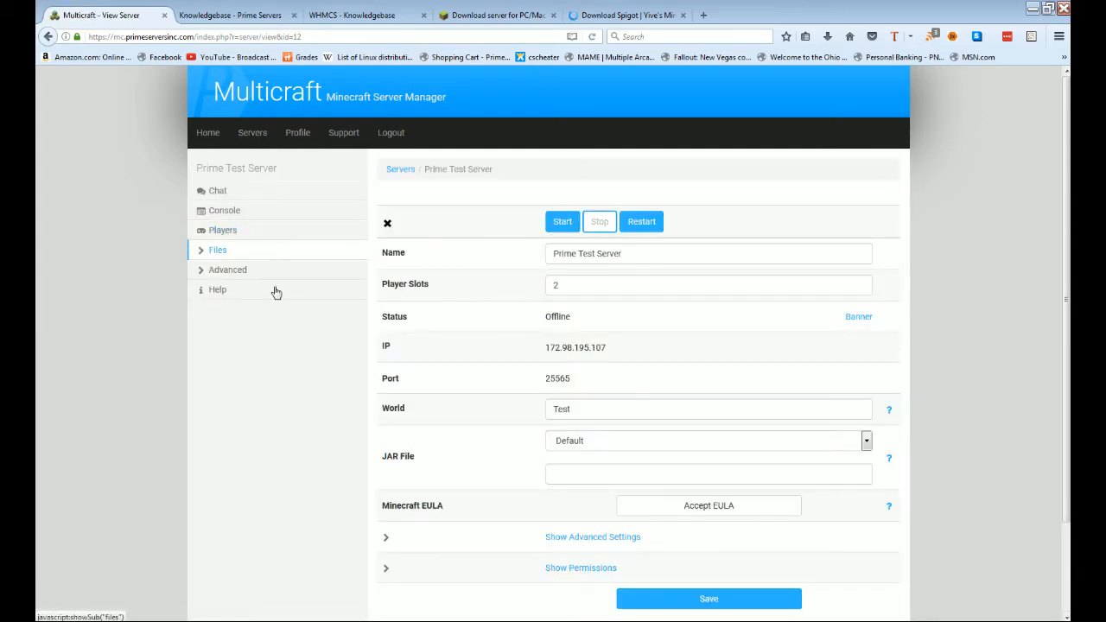
left_click(222, 258)
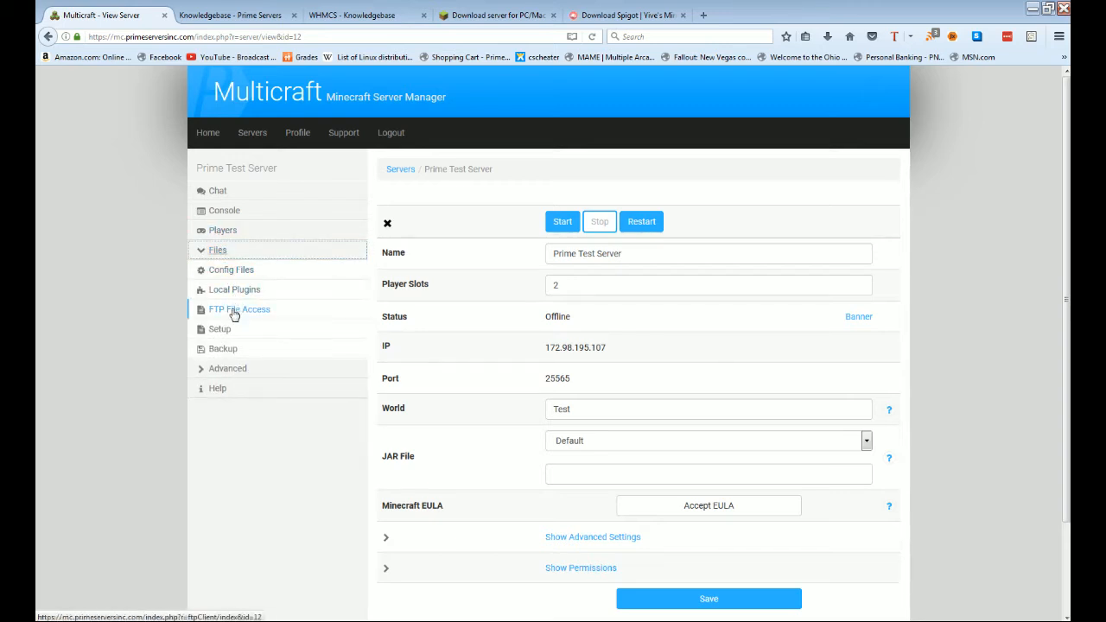
left_click(231, 309)
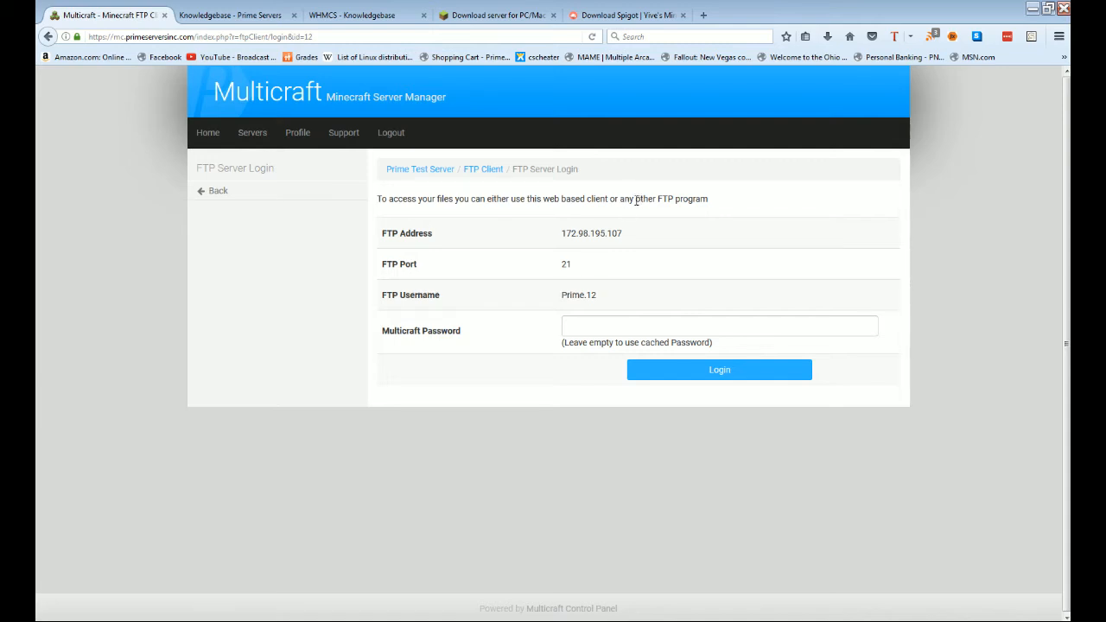
left_click_drag(636, 200, 717, 207)
Step: In FileZilla, deselect the spigot jar and scroll the local Downloads listing to the top
left_click(717, 207)
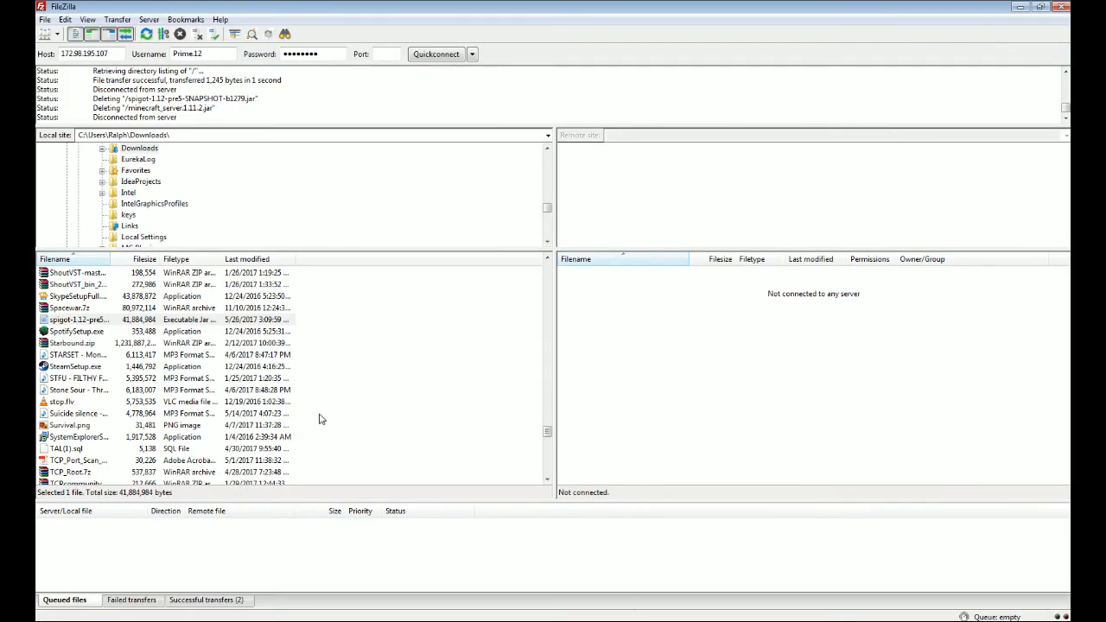
left_click(325, 415)
scroll(325, 415, "up", 5)
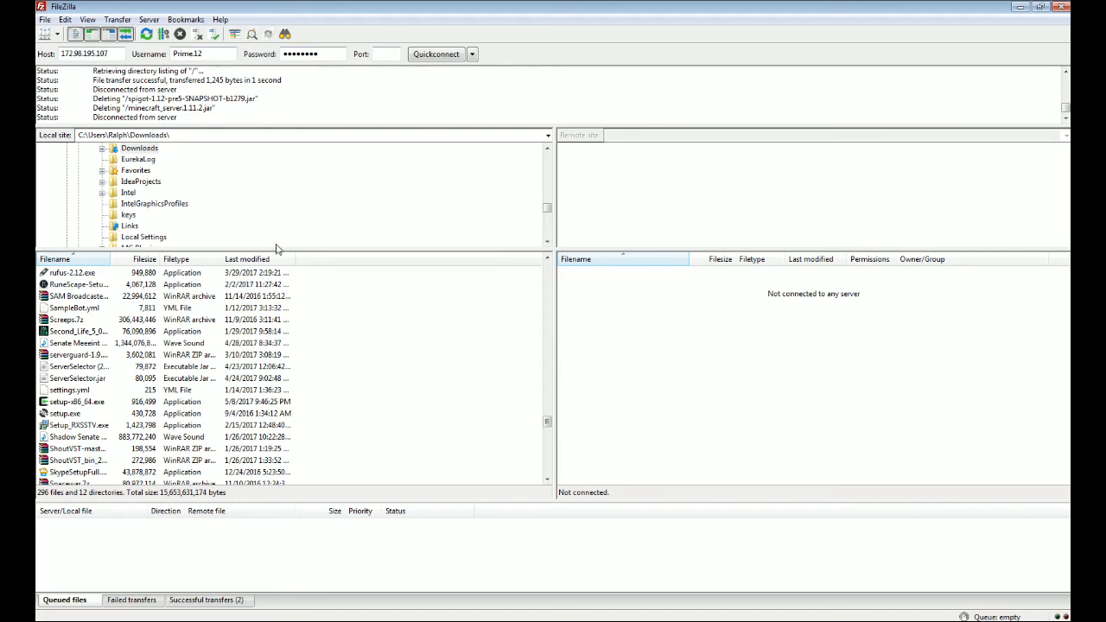
mouse_move(221, 618)
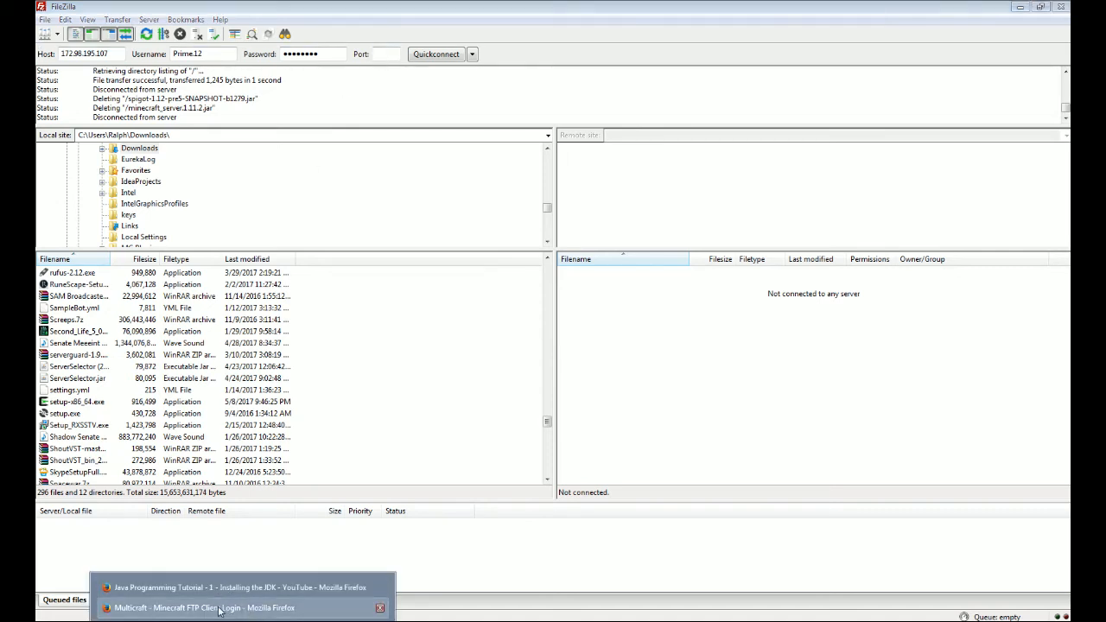
Step: Read the FTP address 172.98.195.107, port 21 and FTP username, then switch to FileZilla
left_click(220, 608)
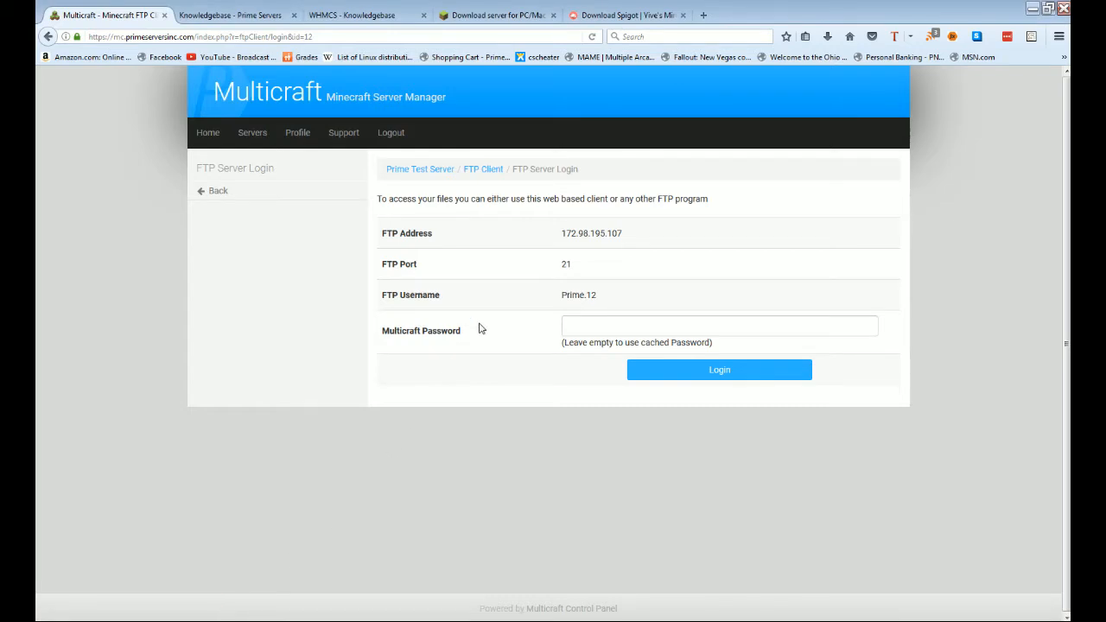
left_click_drag(381, 235, 460, 237)
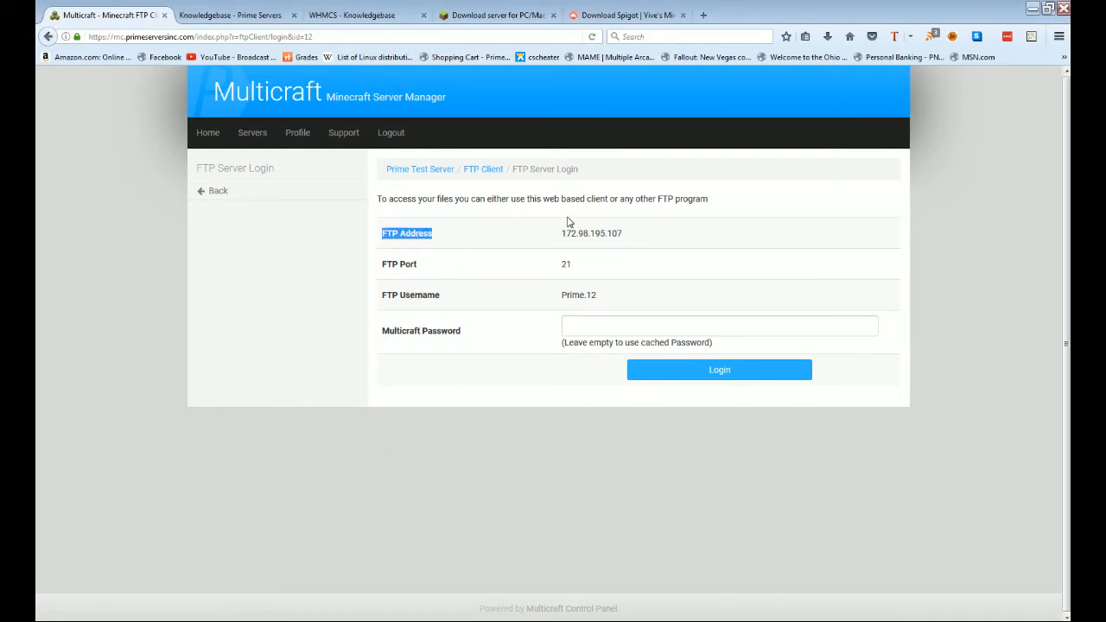
left_click_drag(560, 235, 644, 239)
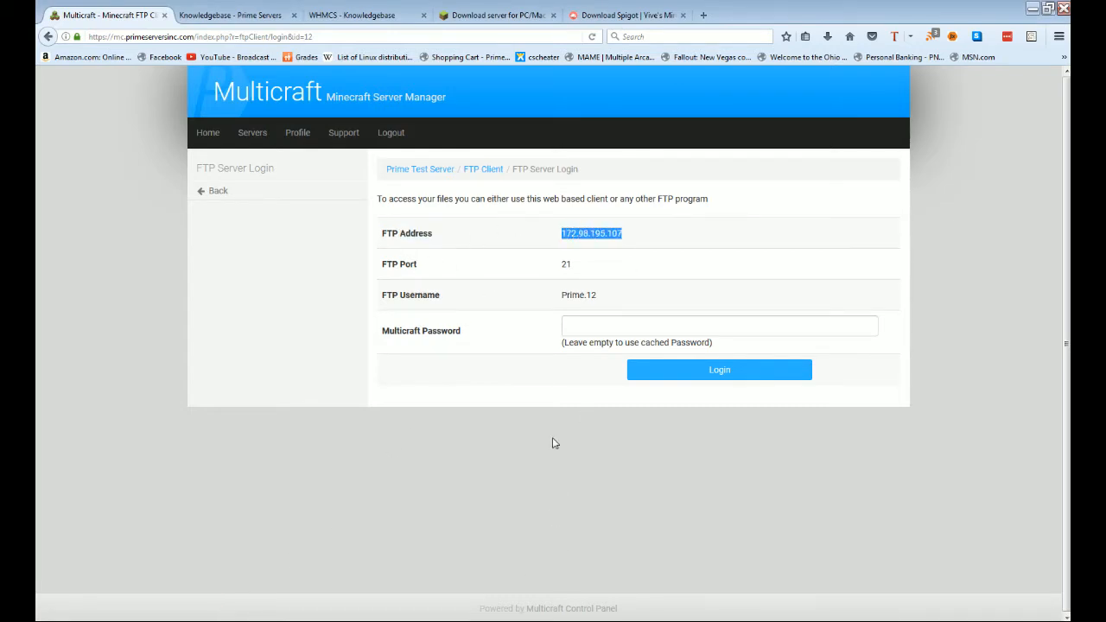
left_click_drag(381, 266, 435, 267)
left_click_drag(555, 265, 579, 268)
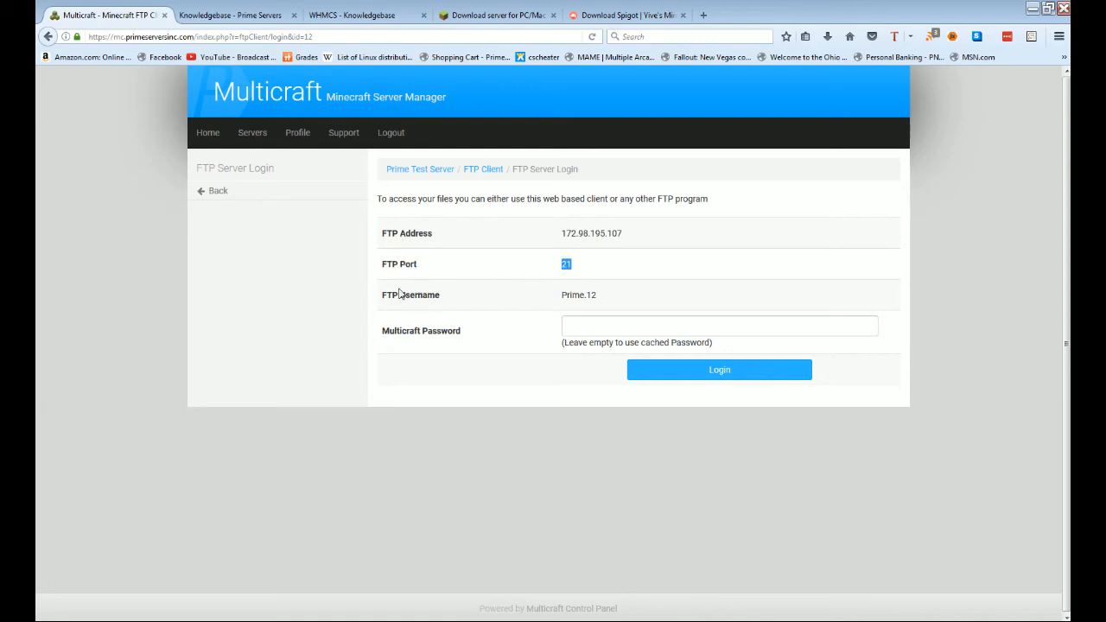
left_click_drag(381, 297, 441, 296)
left_click_drag(558, 296, 628, 301)
left_click(624, 301)
key("alt+Tab")
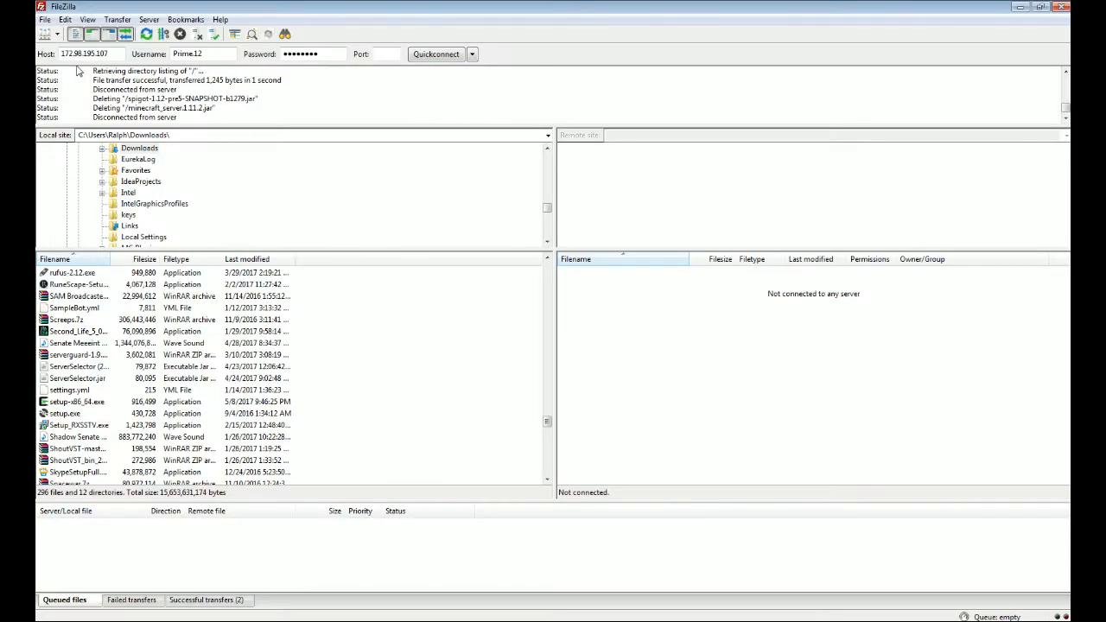
Step: Verify host 172.98.195.107, username, password and port, then Quickconnect to the server
left_click_drag(61, 54, 108, 54)
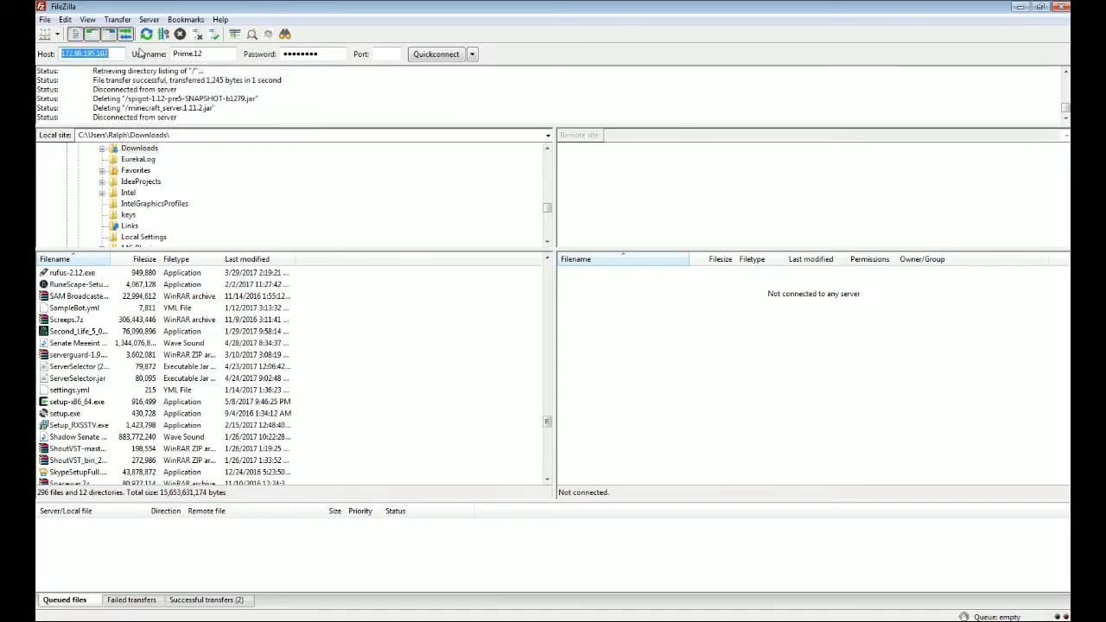
left_click(174, 54)
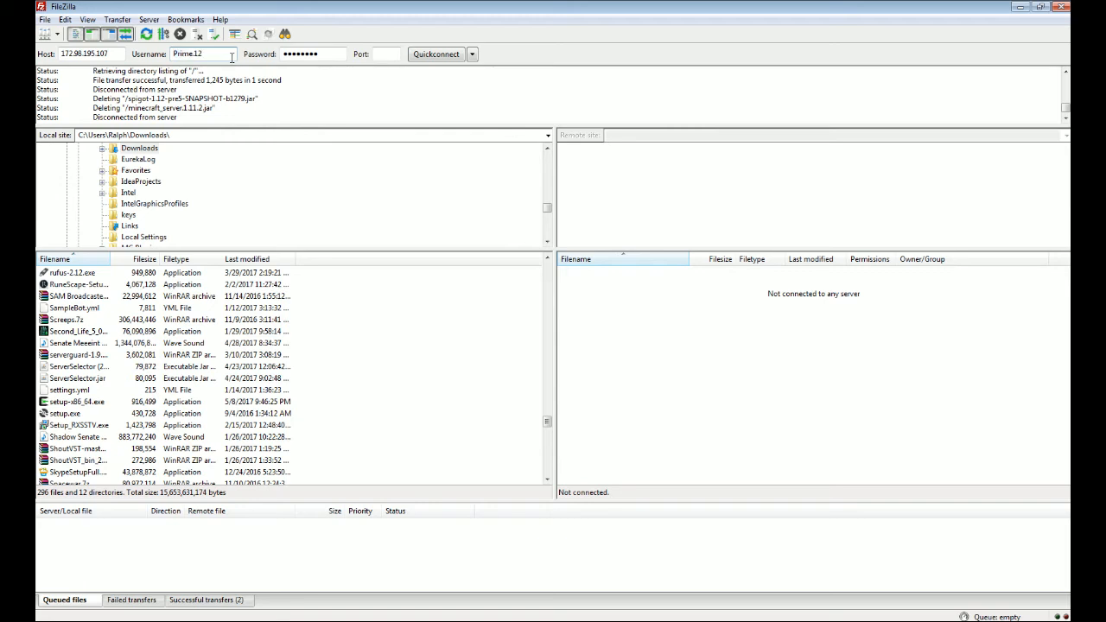
left_click_drag(286, 54, 330, 53)
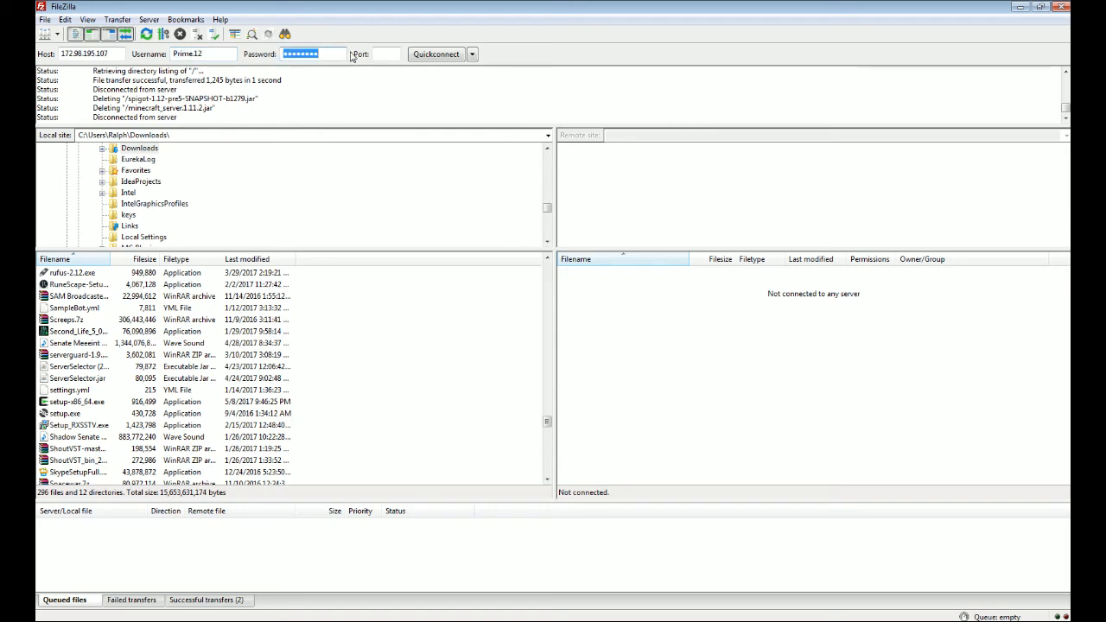
left_click(380, 54)
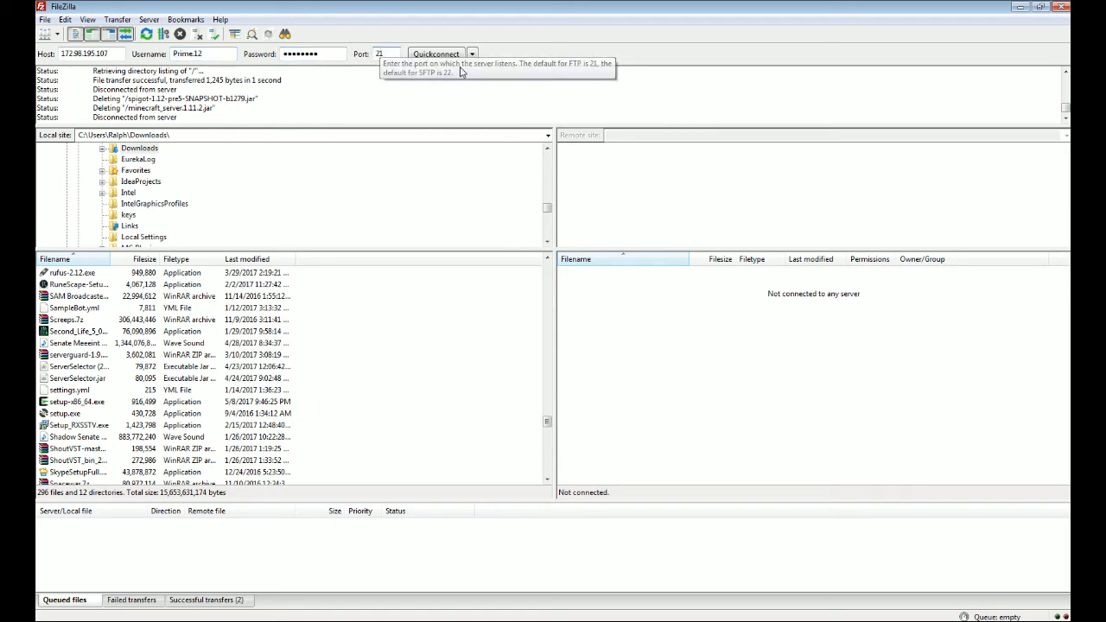
left_click(435, 54)
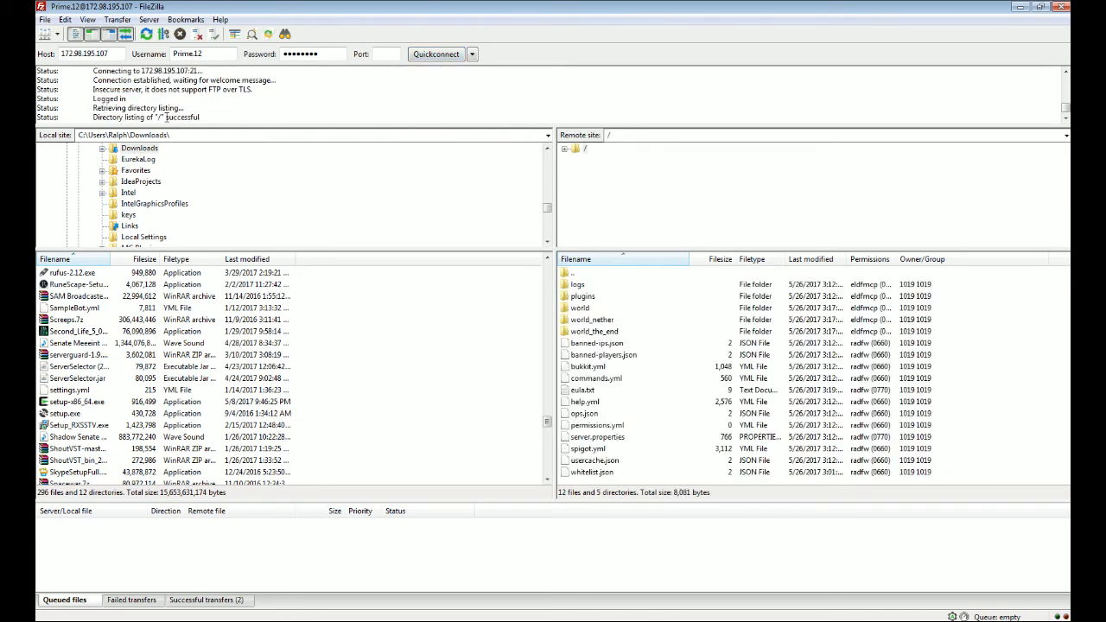
Step: Log into Multicraft's web file browser to view the same server files listed in FileZilla
left_click(634, 354)
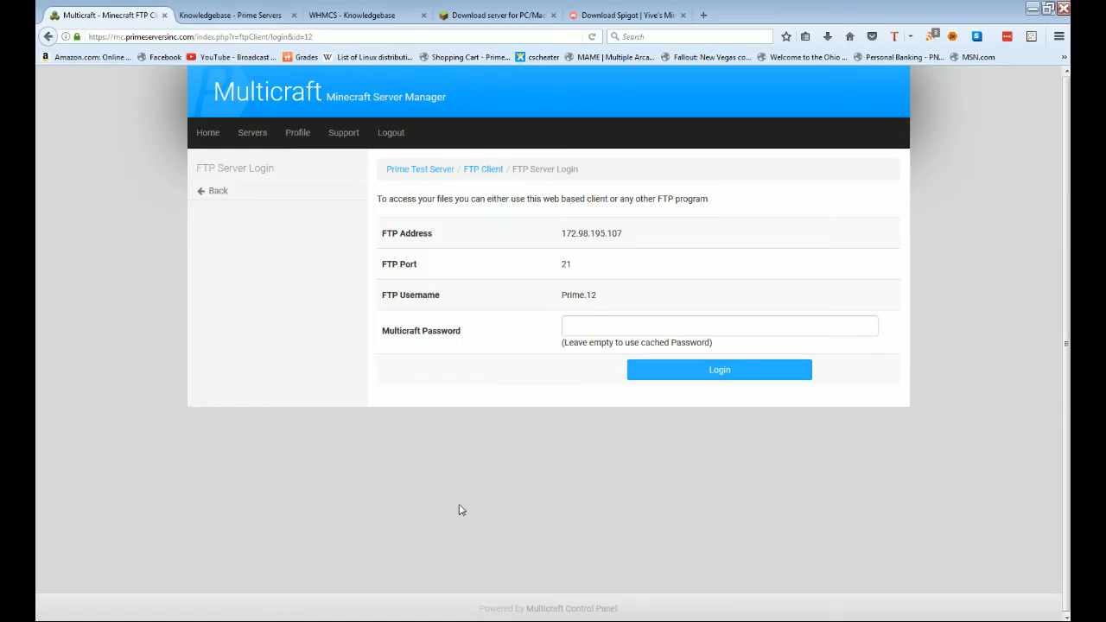
left_click(190, 592)
left_click(654, 379)
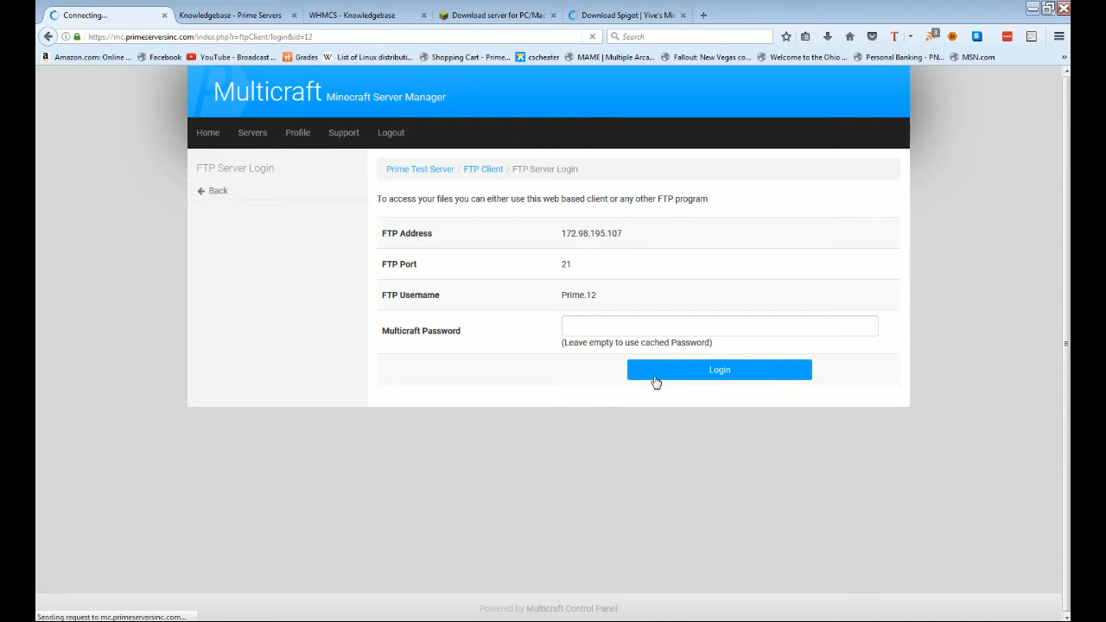
scroll(541, 405, "down", 3)
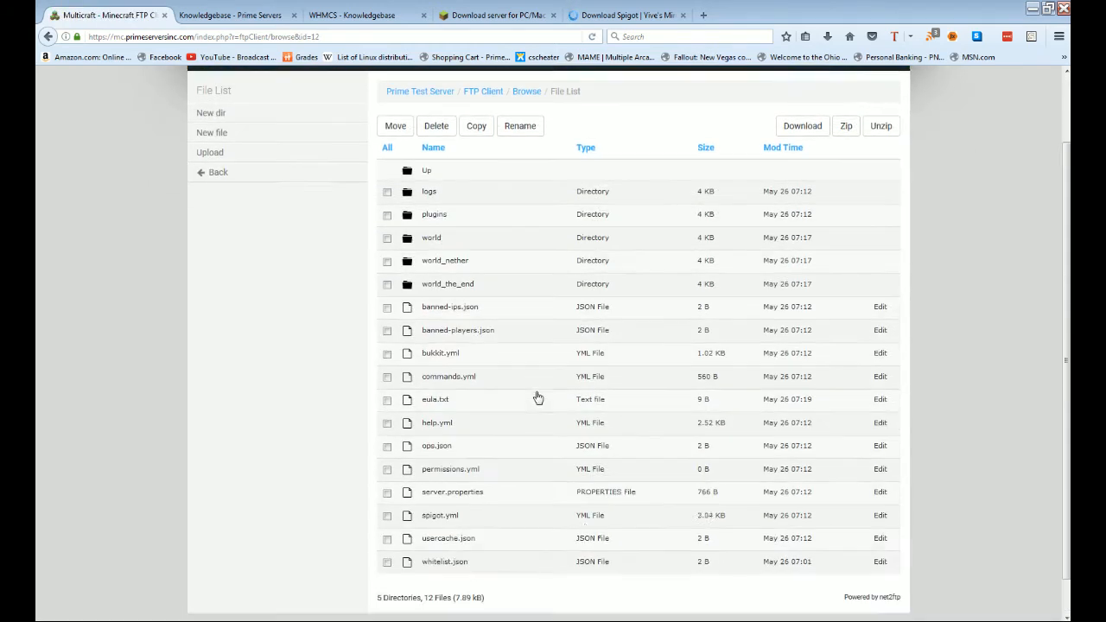
Step: Back in FileZilla, browse the local Downloads list for the file to upload
left_click(664, 619)
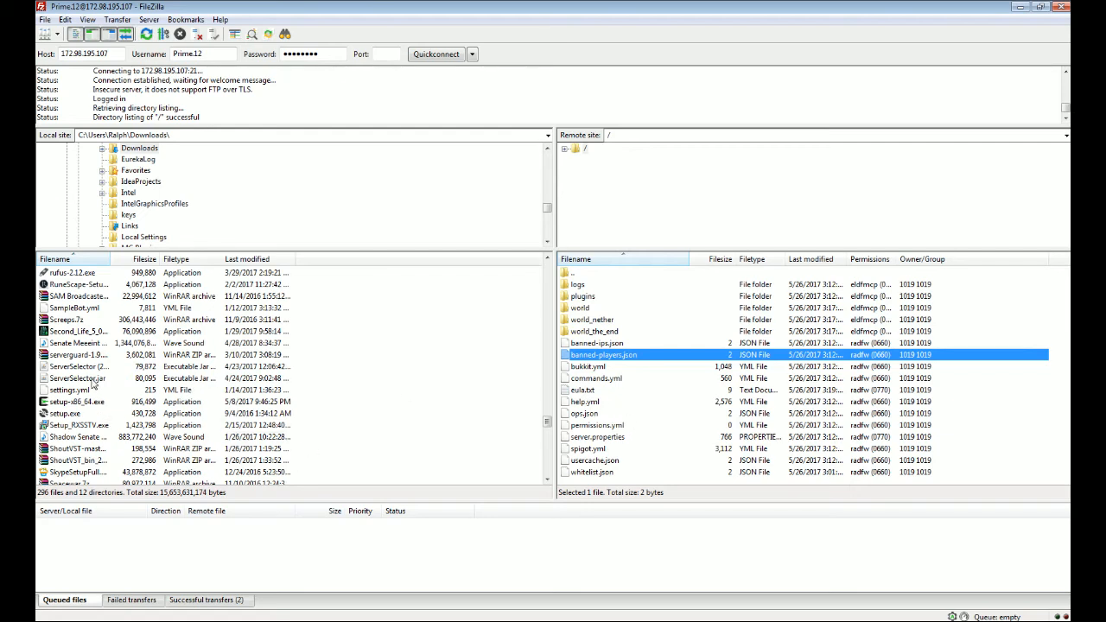
left_click(80, 439)
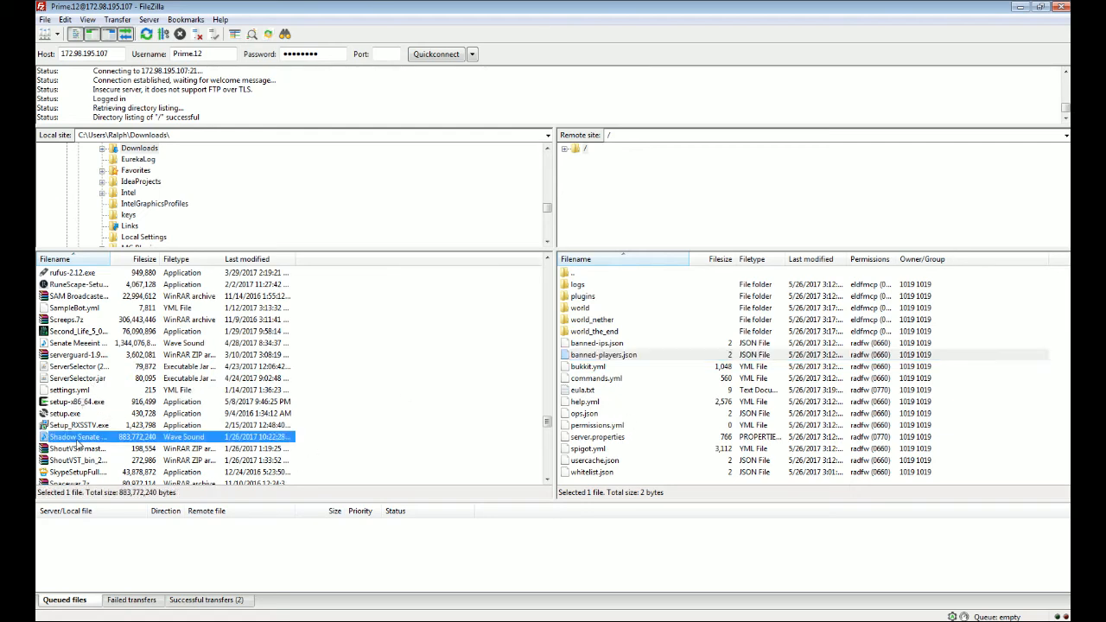
scroll(80, 443, "down", 2)
Step: Upload spigot-1.12-pre5-SNAPSHOT-b1279.jar to the server root and confirm it under Successful transfers
left_click_drag(67, 428, 691, 445)
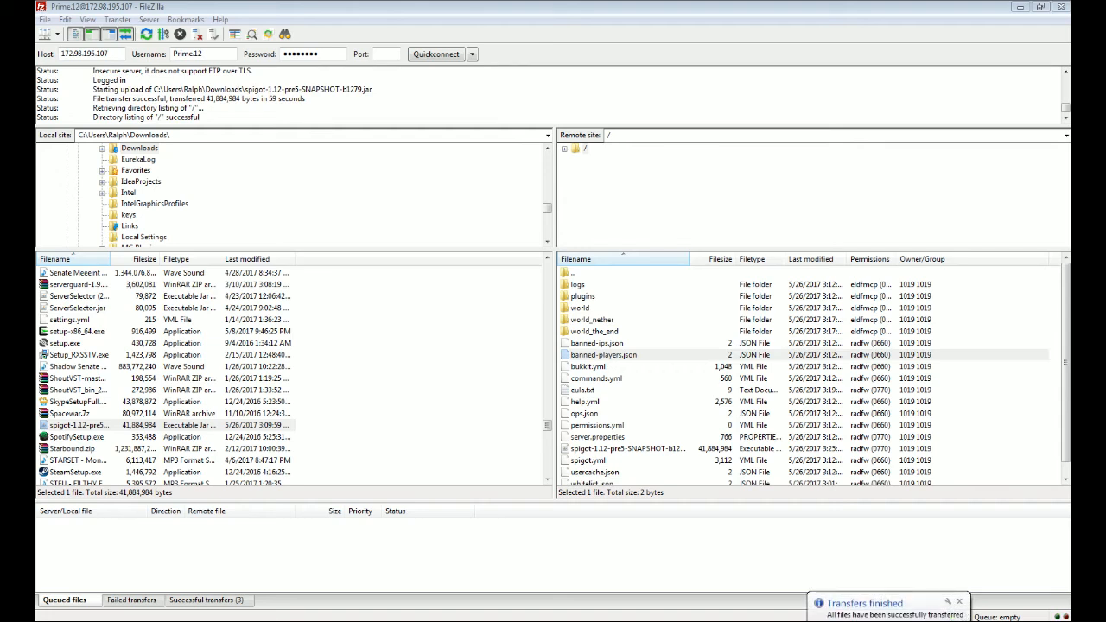
left_click(197, 602)
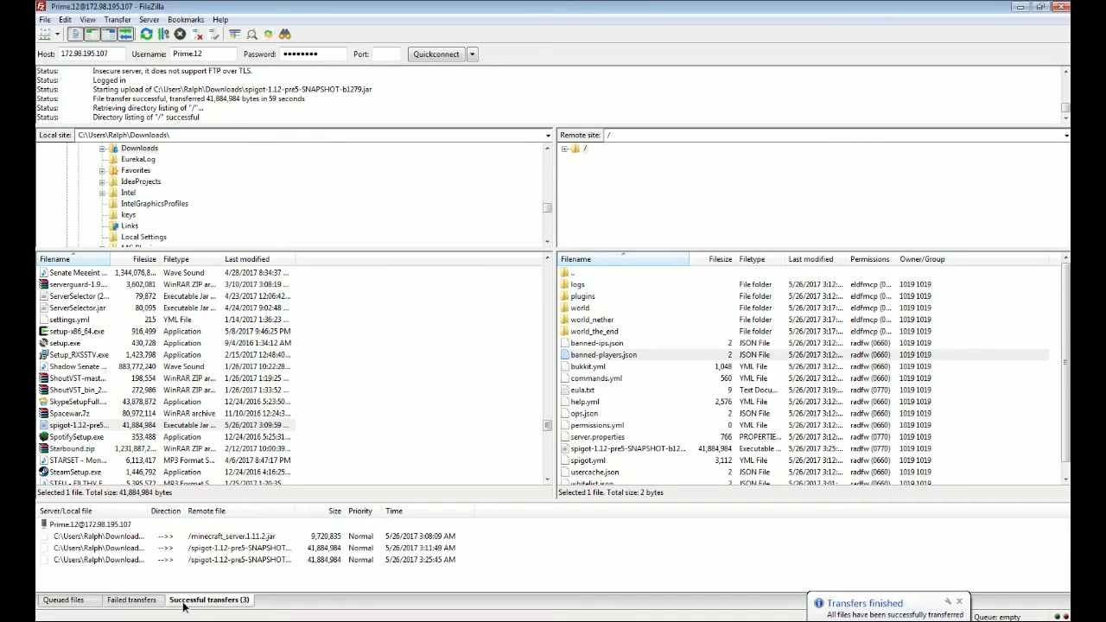
left_click(179, 538)
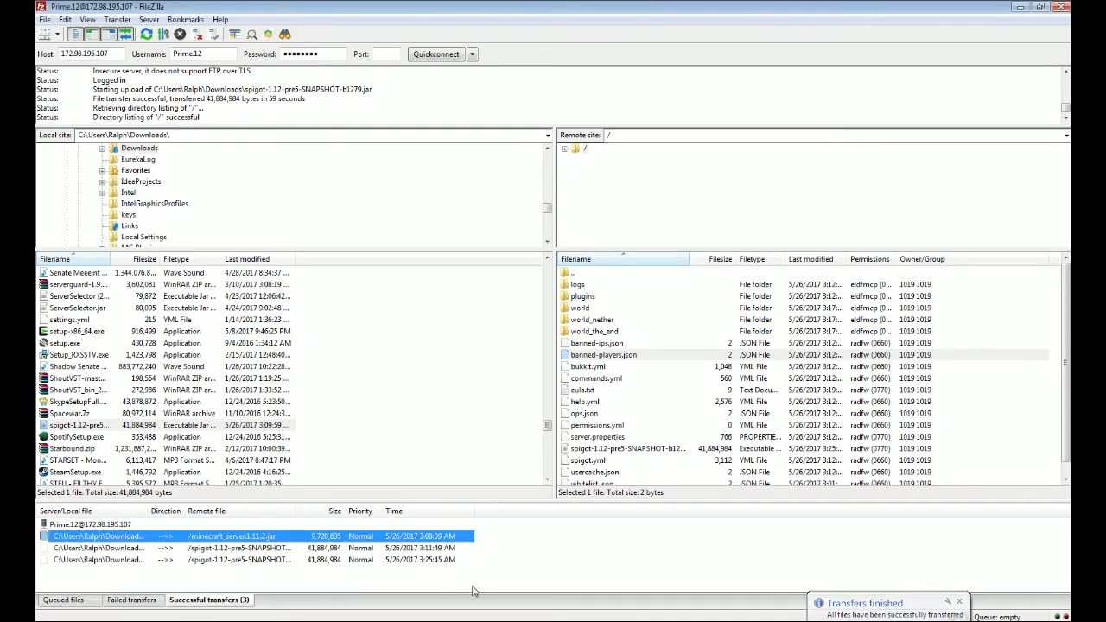
left_click(268, 561)
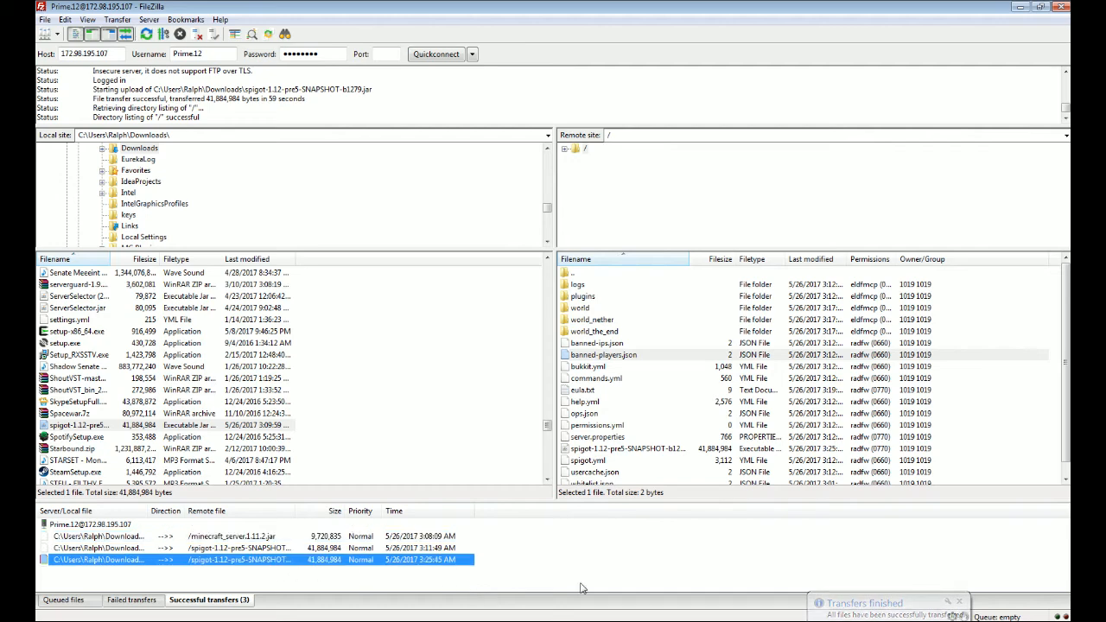
Step: Check the uploaded spigot jar in the server listing, then minimize FileZilla
left_click(85, 603)
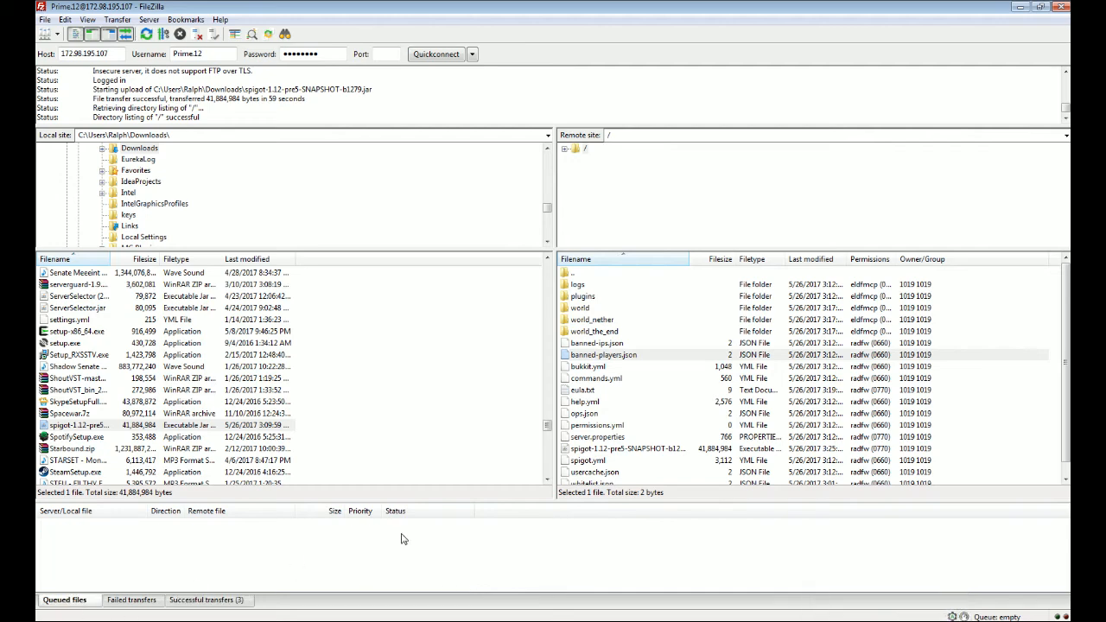
left_click(648, 448)
scroll(623, 443, "down", 1)
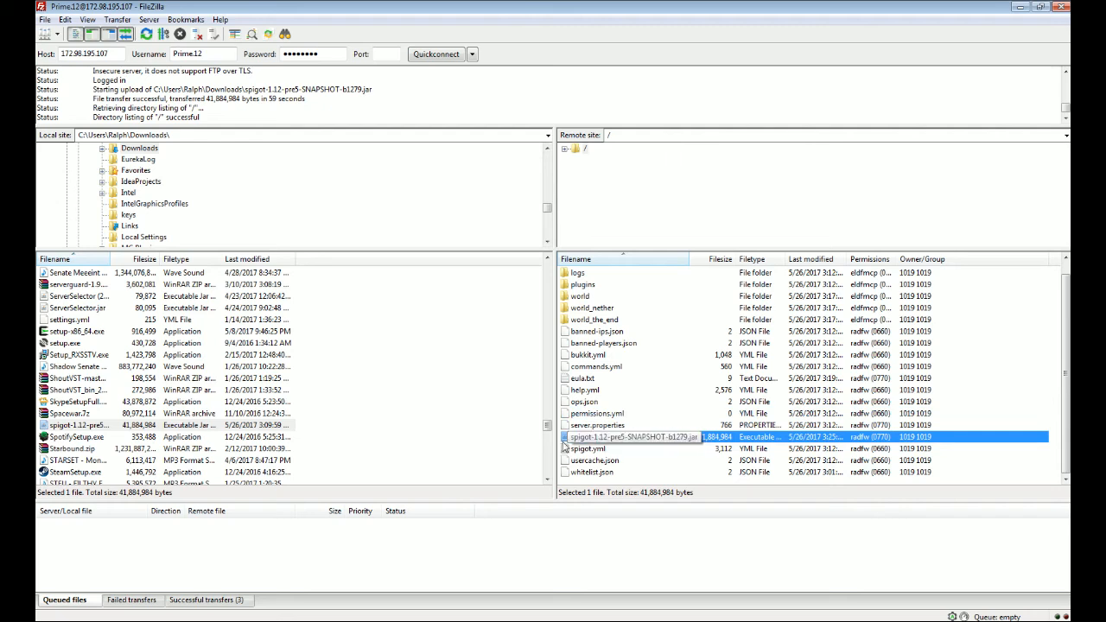
left_click(1021, 8)
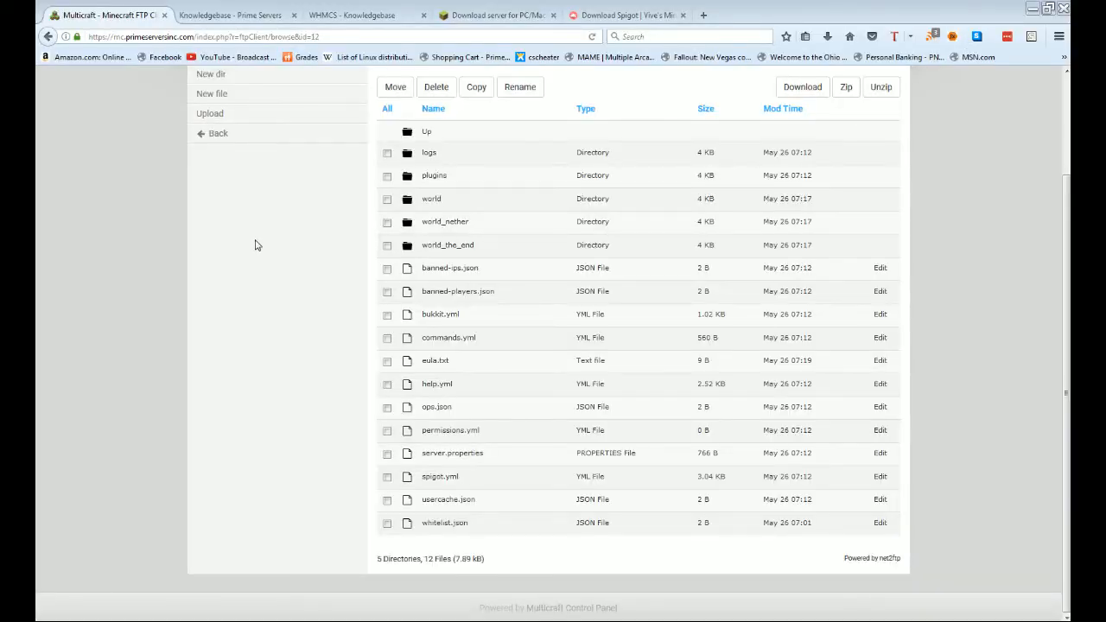
Step: Return to Prime Test Server's settings, set 'Look for JARs in' to Daemon JAR directory, and save
left_click(201, 134)
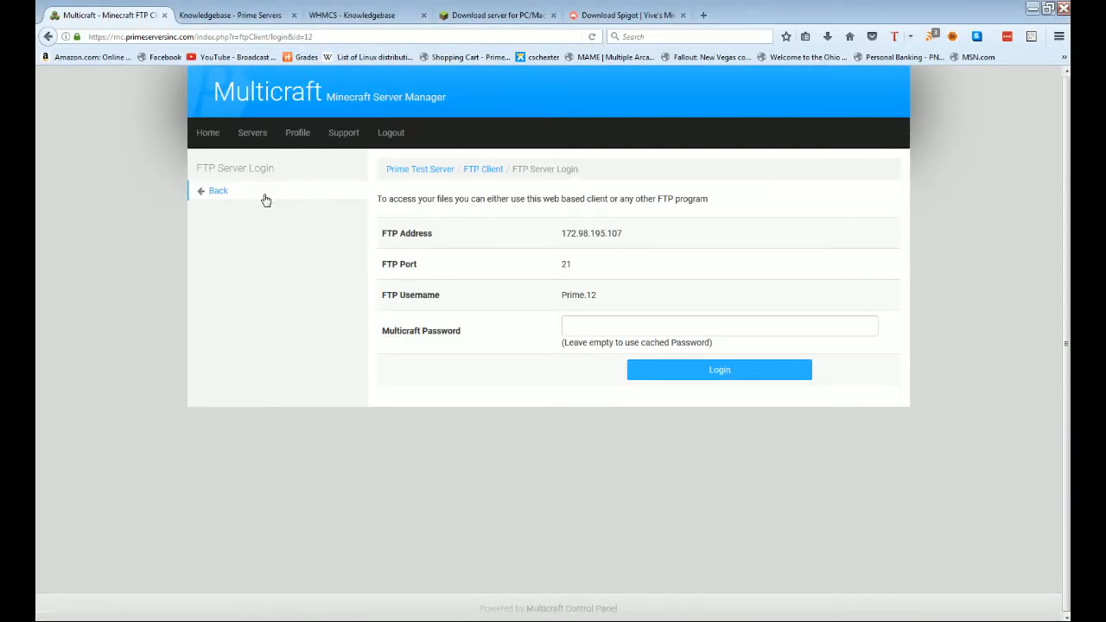
left_click(265, 200)
scroll(634, 435, "down", 2)
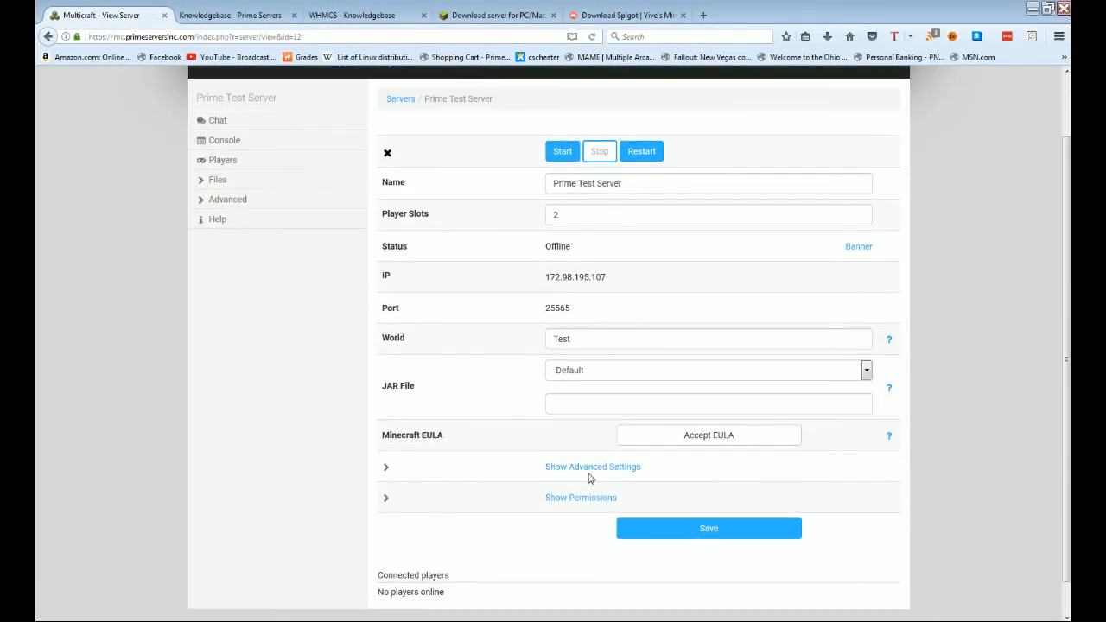
left_click(591, 469)
left_click(640, 528)
left_click(656, 541)
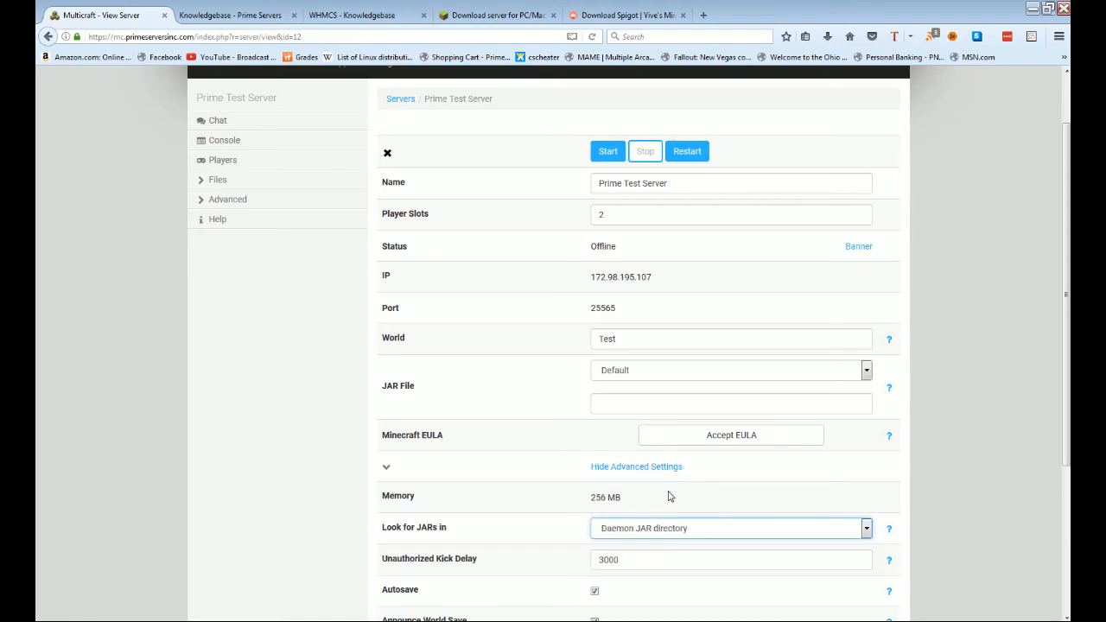
scroll(668, 497, "down", 3)
left_click(678, 511)
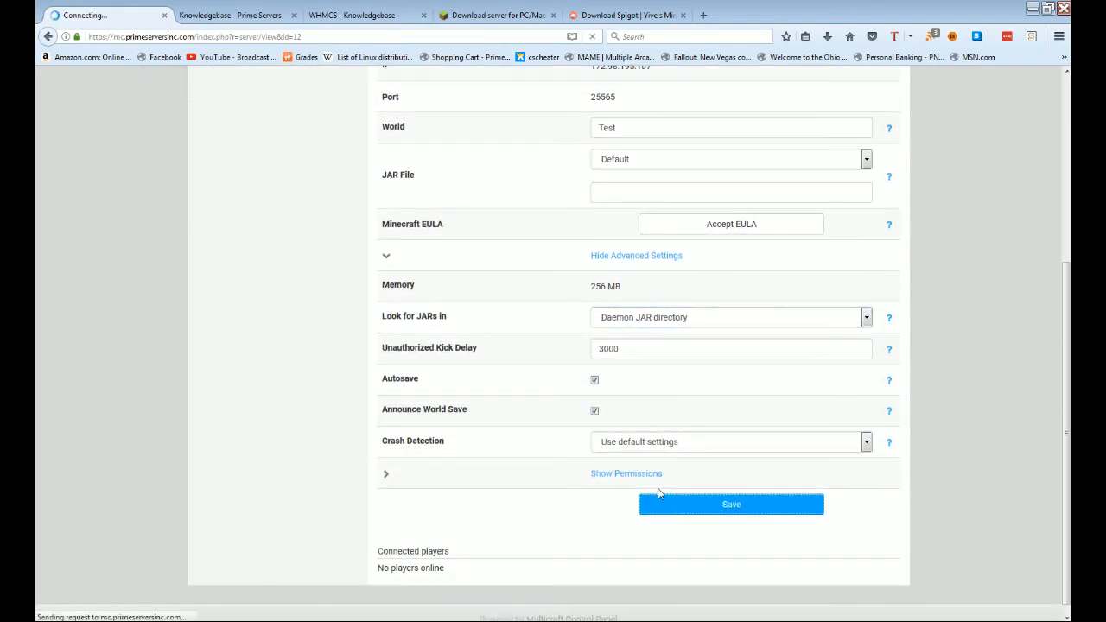
left_click(227, 212)
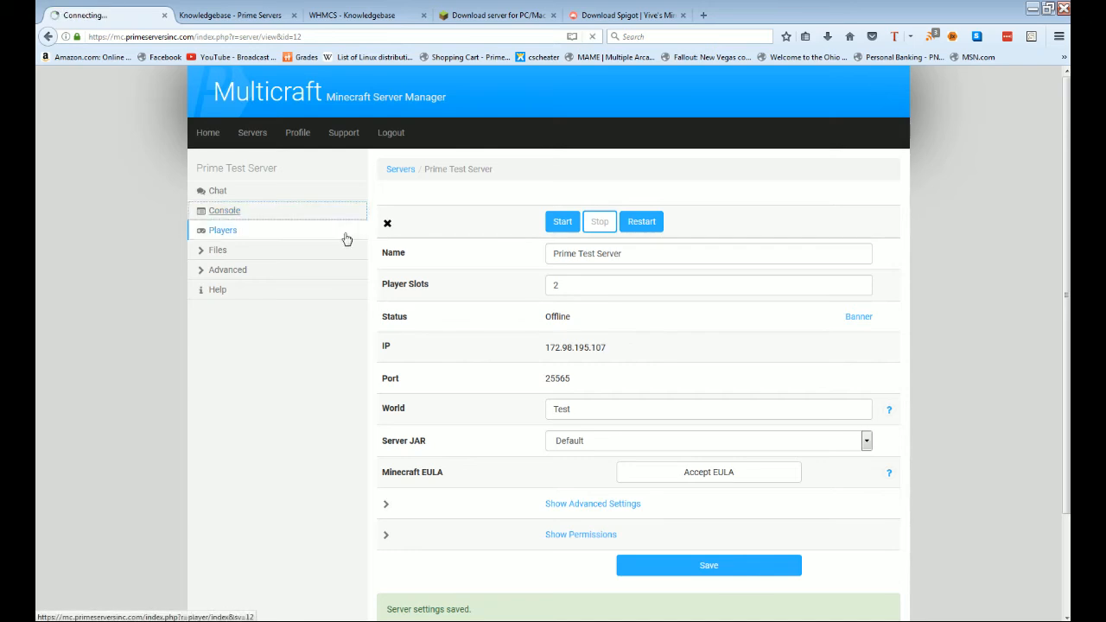
Step: Test-start Prime Test Server, stop it after startup finishes, and go back to the overview
left_click(788, 210)
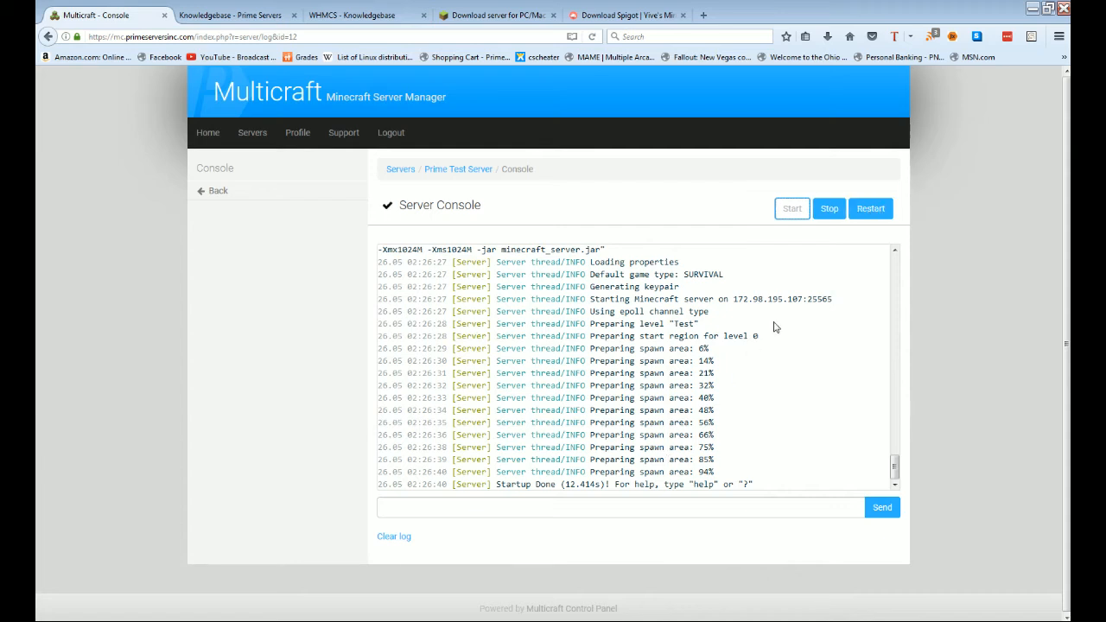
left_click(829, 210)
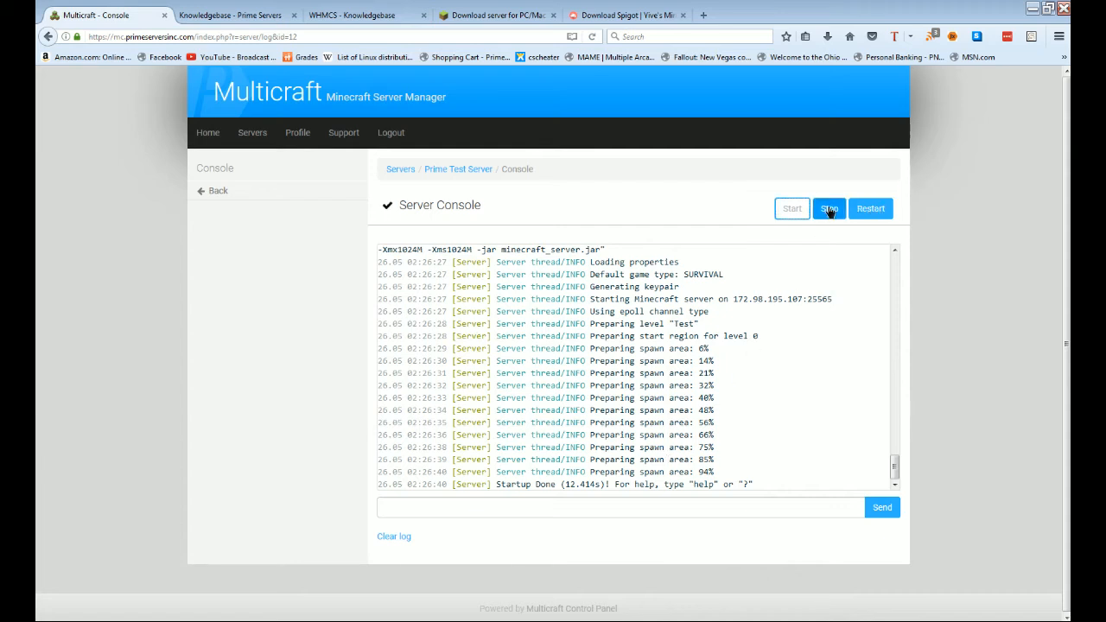
left_click(330, 197)
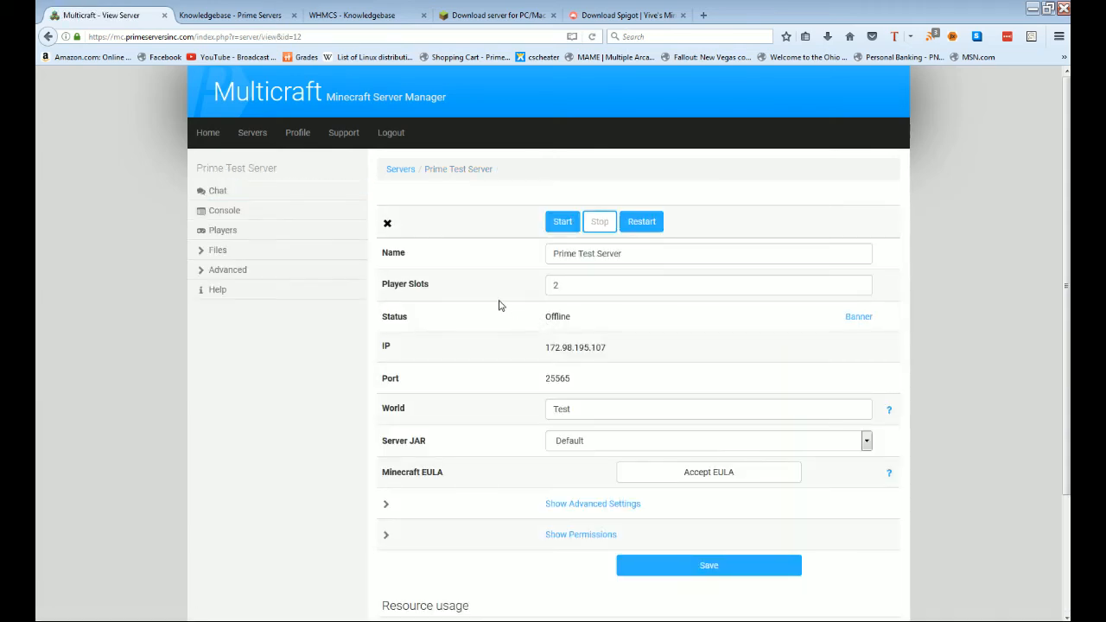
Step: Set 'Look for JARs in' to the Server base directory and save the settings
left_click(597, 504)
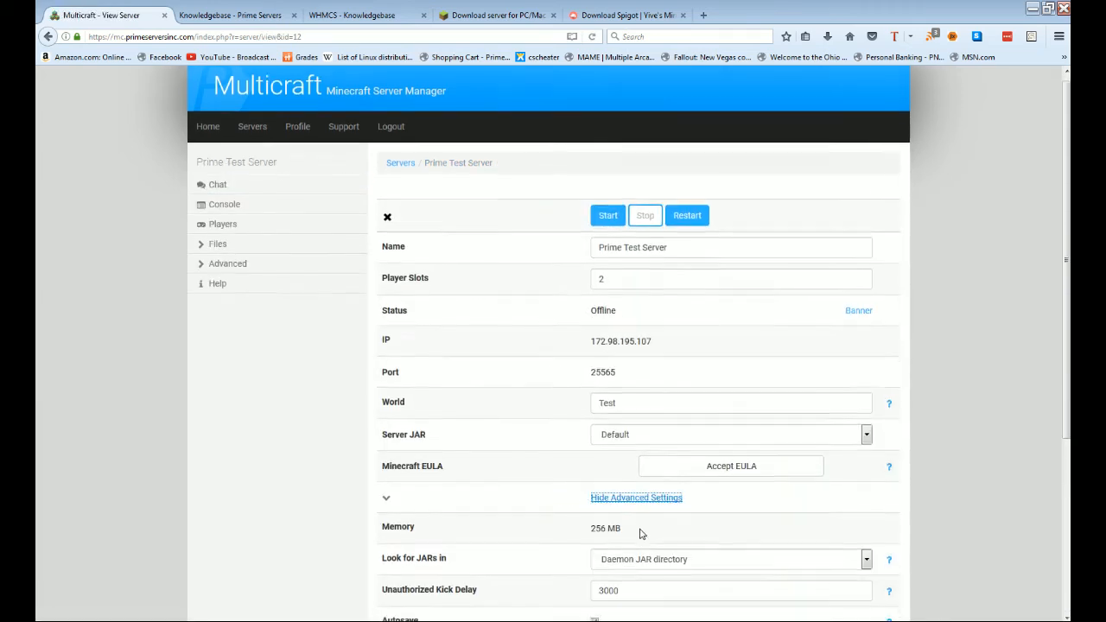
scroll(642, 534, "down", 2)
left_click(647, 493)
left_click(648, 533)
scroll(651, 533, "down", 4)
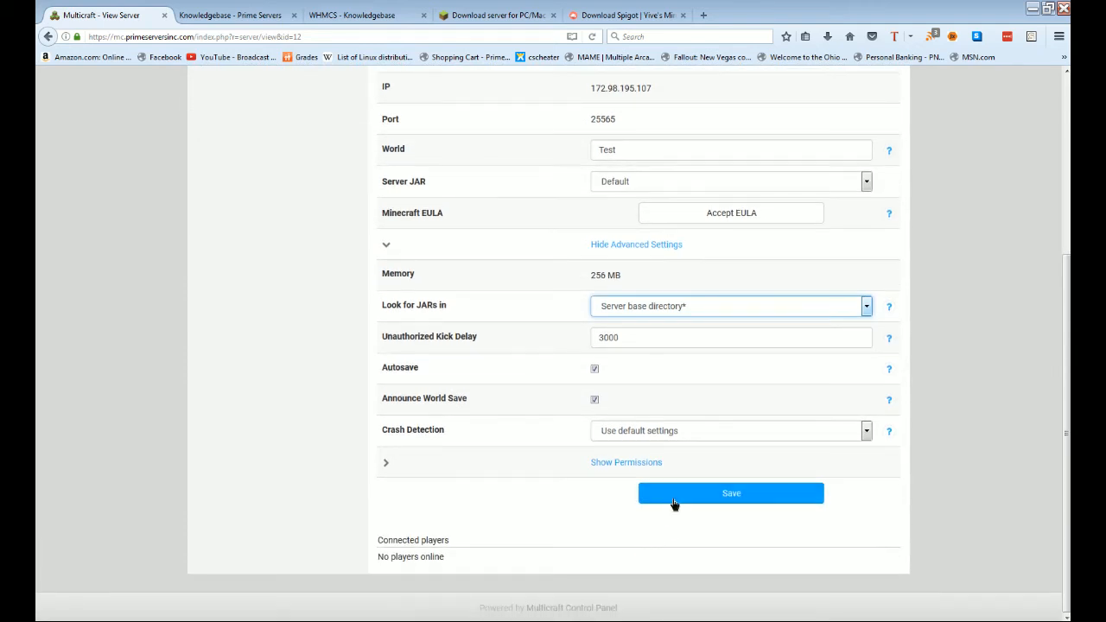
left_click(674, 502)
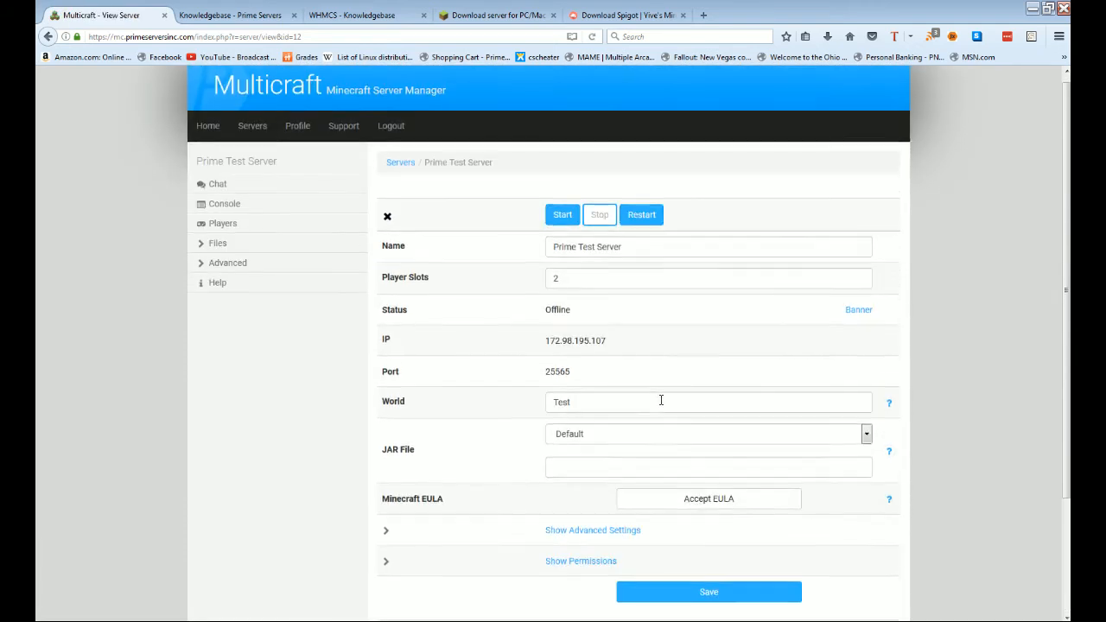
scroll(661, 400, "down", 1)
Step: Open the FTP File Access login page for the server's files
left_click(578, 402)
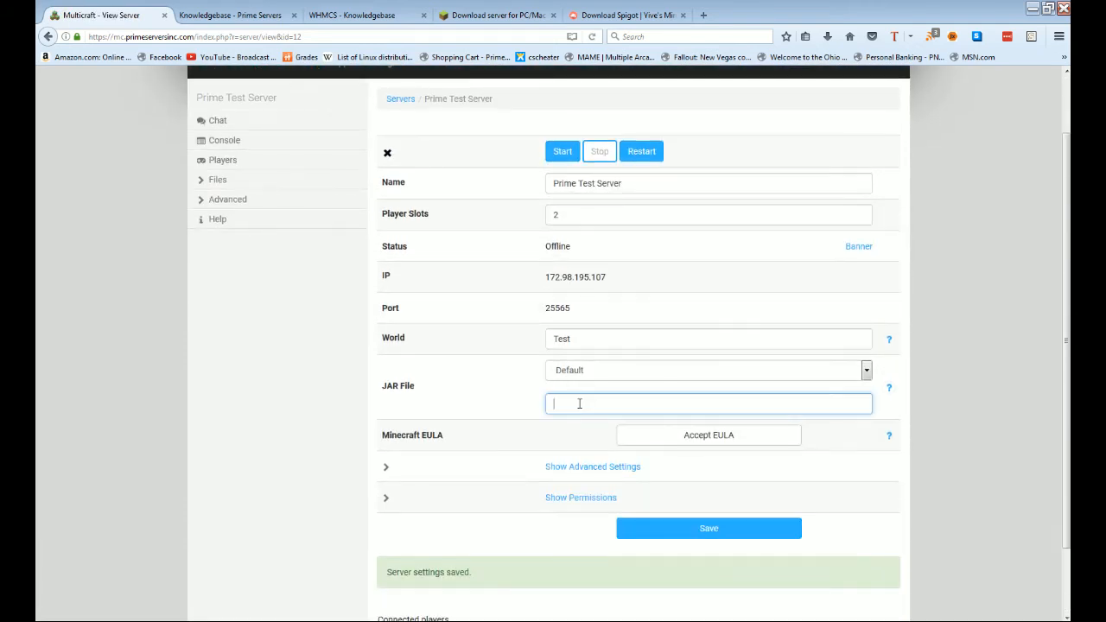
left_click(226, 181)
left_click(242, 239)
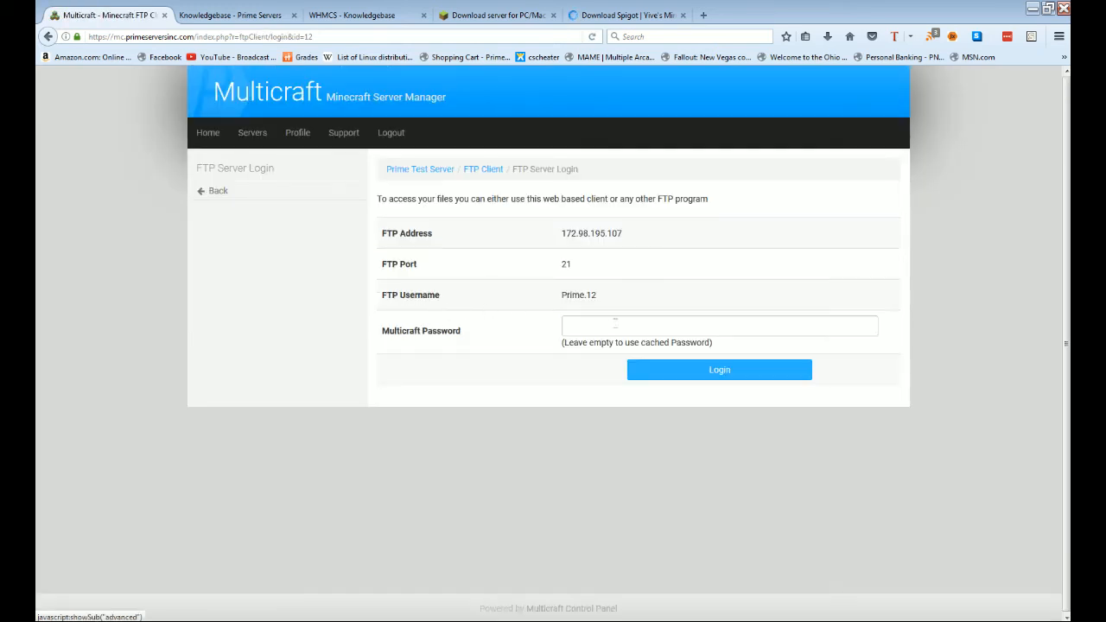
Step: Log in to the web file list and select the spigot-1.12-pre5-SNAPSHOT-b1279.jar file name
left_click(662, 370)
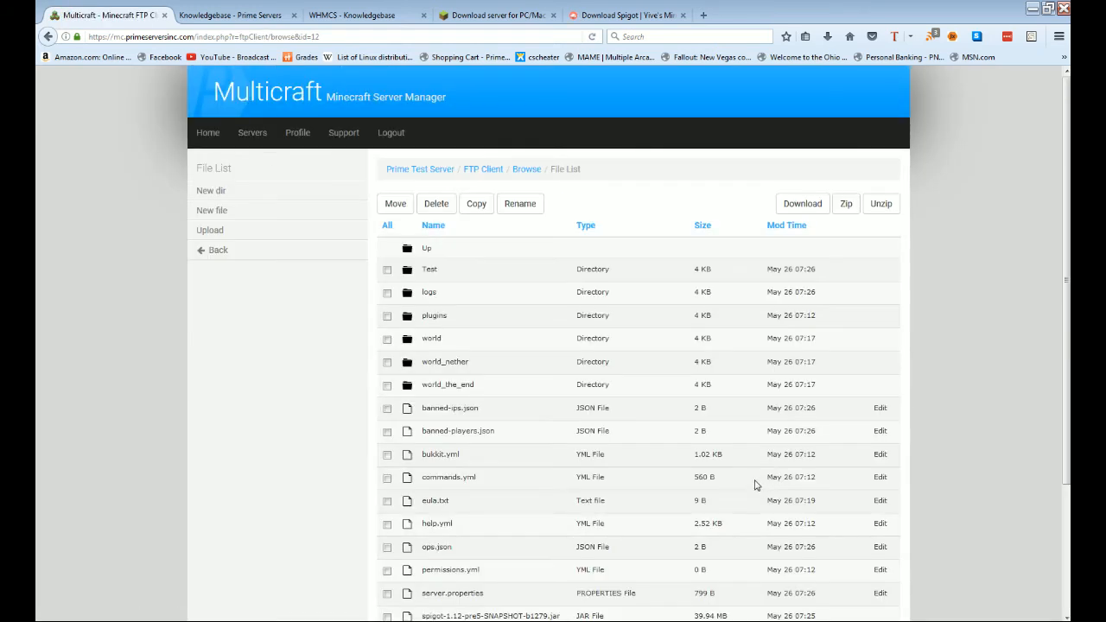
scroll(754, 486, "down", 3)
left_click_drag(565, 461, 424, 453)
key("ctrl+c")
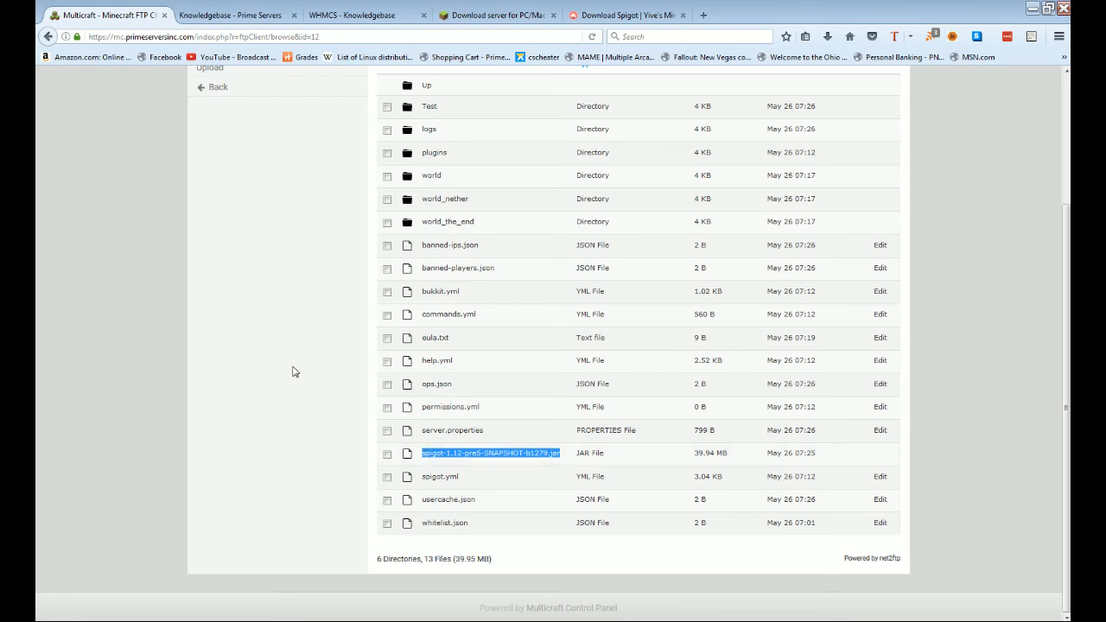
Step: Go back twice to Prime Test Server's settings page
scroll(291, 371, "up", 3)
left_click(255, 256)
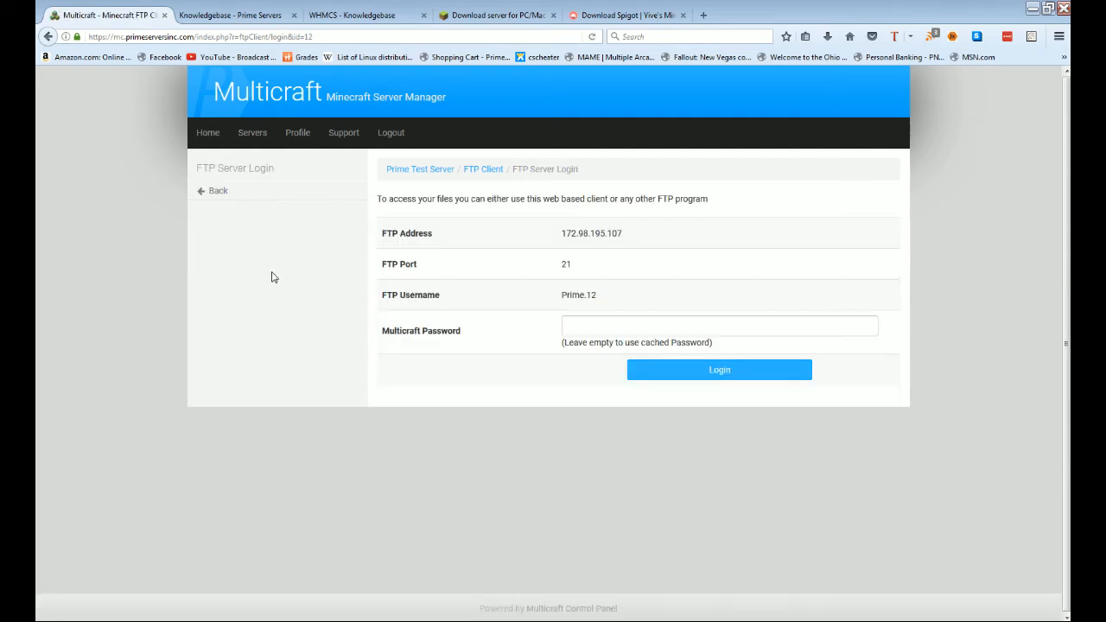
left_click(267, 195)
scroll(707, 425, "down", 2)
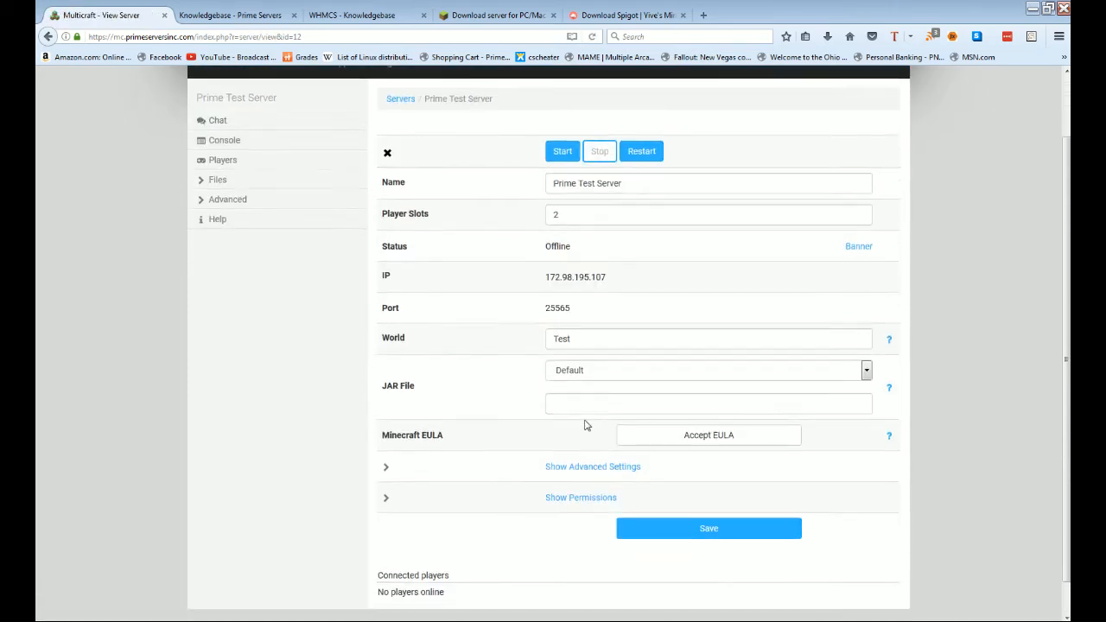
Step: Paste spigot-1.12-pre5-SNAPSHOT-b1279.jar into the JAR File field and save the settings
left_click(576, 400)
key("ctrl+v")
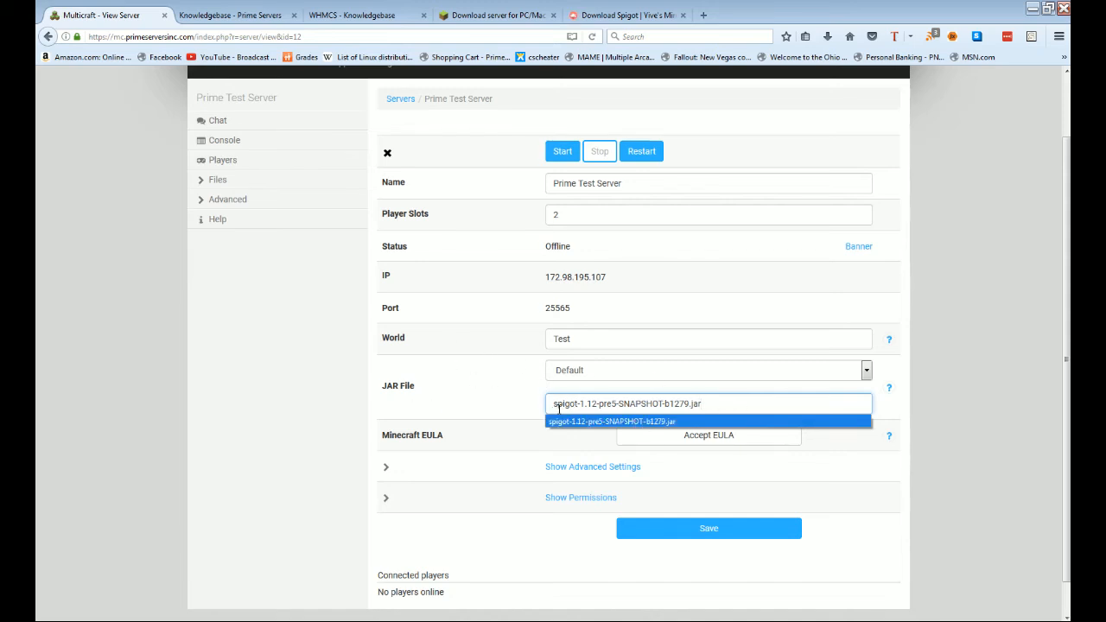
left_click(723, 407)
left_click_drag(719, 406, 550, 403)
key("ctrl+c")
left_click(639, 404)
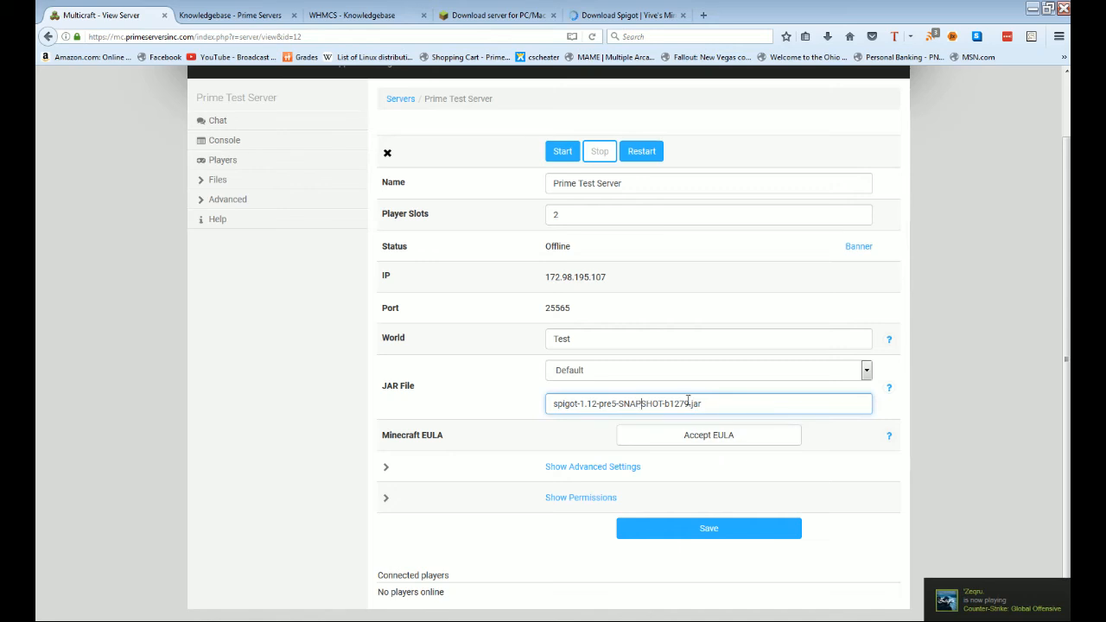
left_click(698, 537)
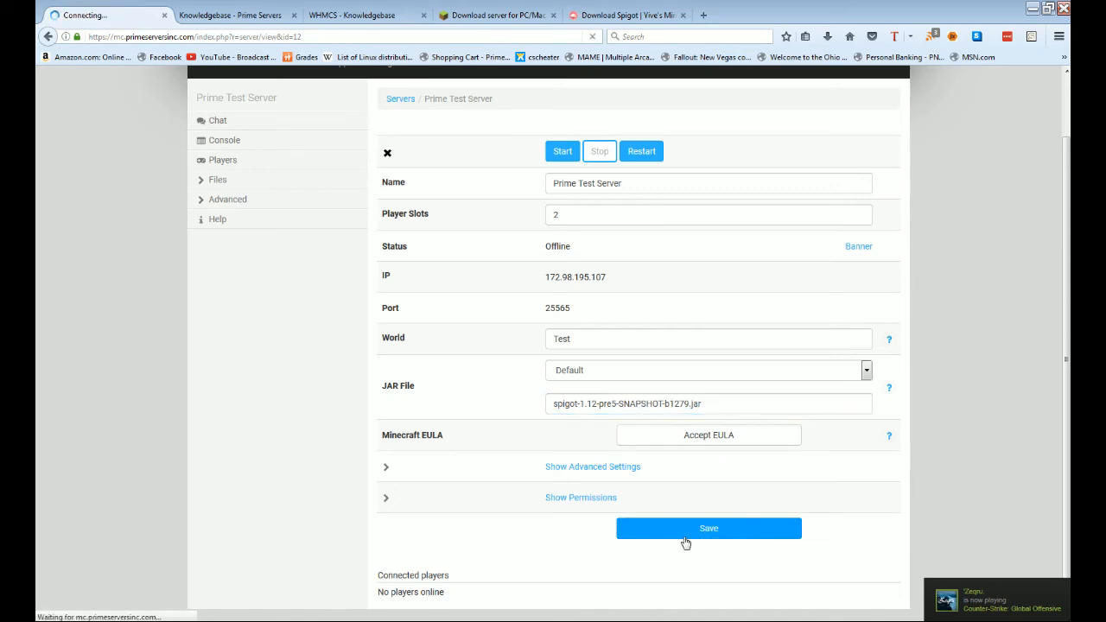
left_click(288, 215)
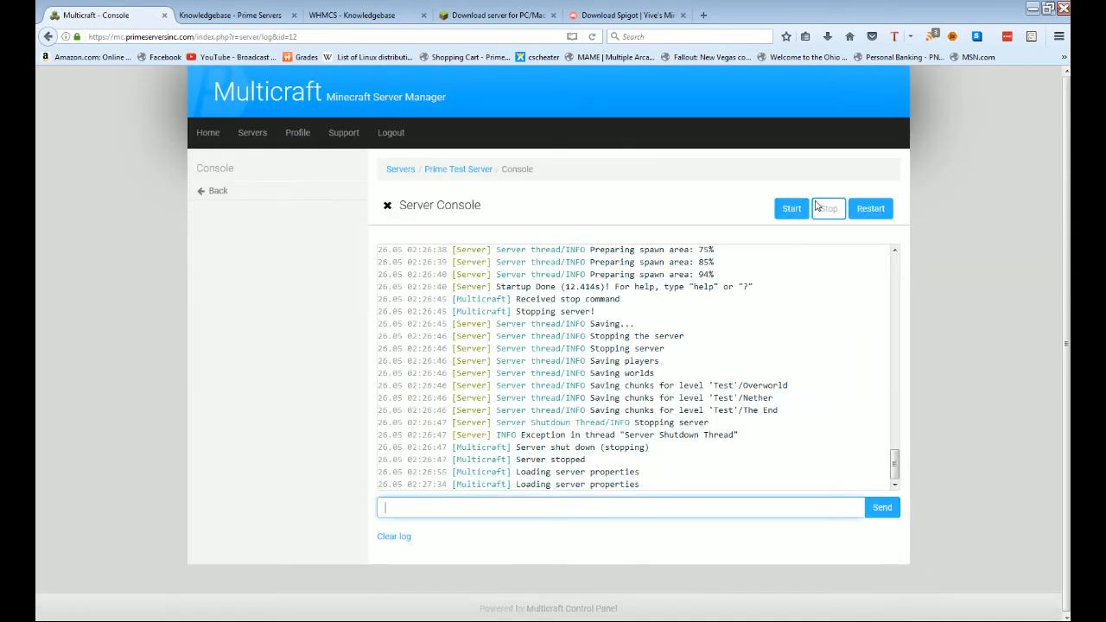
Step: Start the server on the Spigot JAR, watch startup finish, then return to the Online overview
left_click(790, 211)
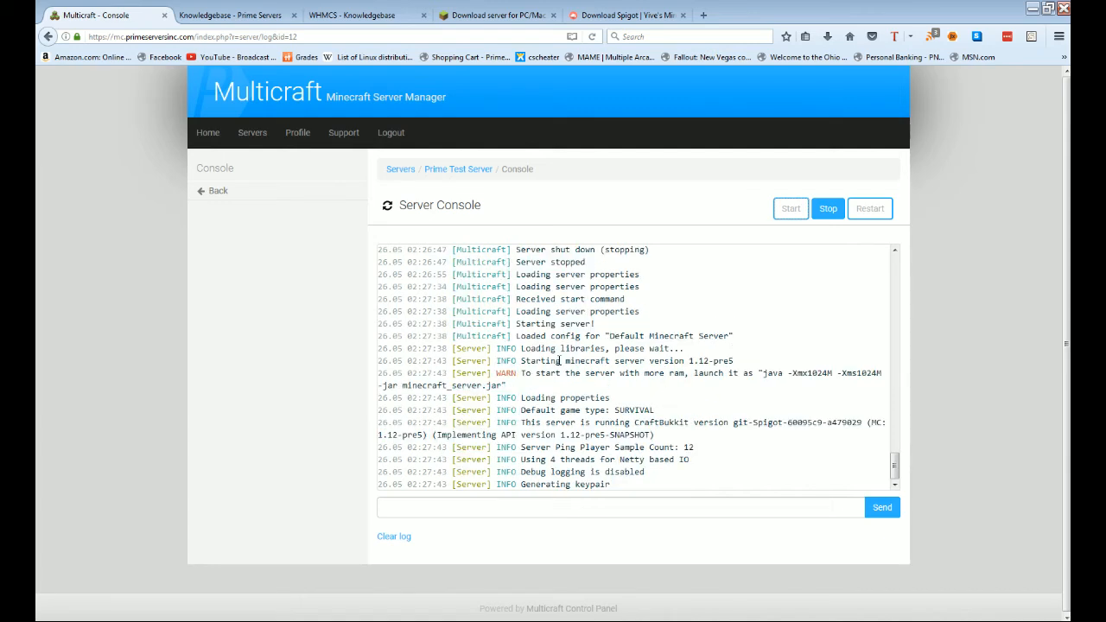
left_click_drag(546, 360, 752, 366)
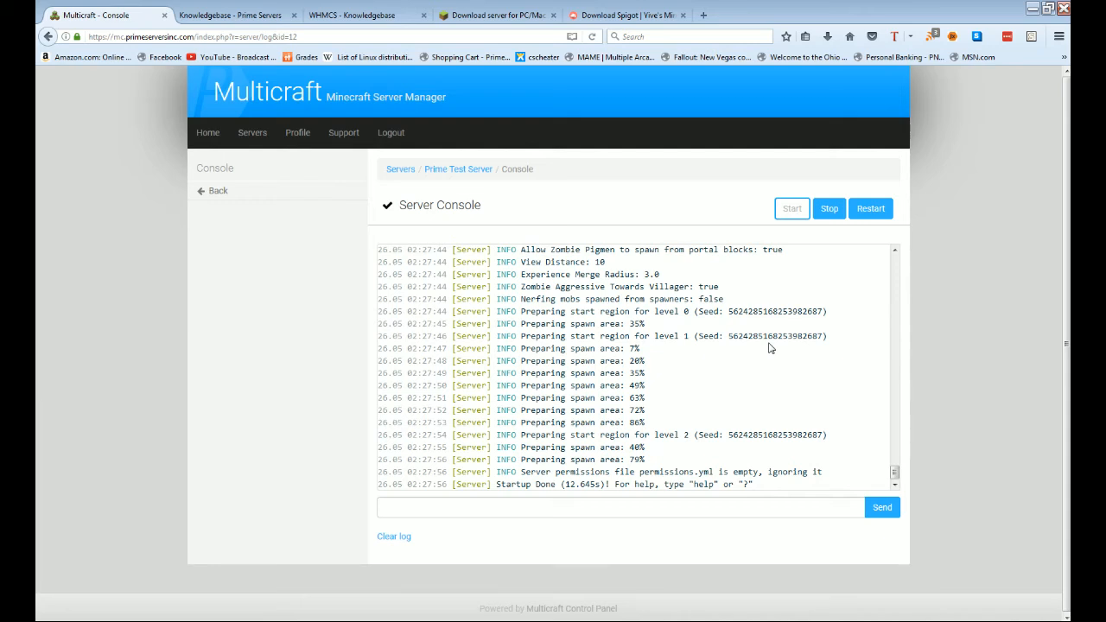
left_click(240, 191)
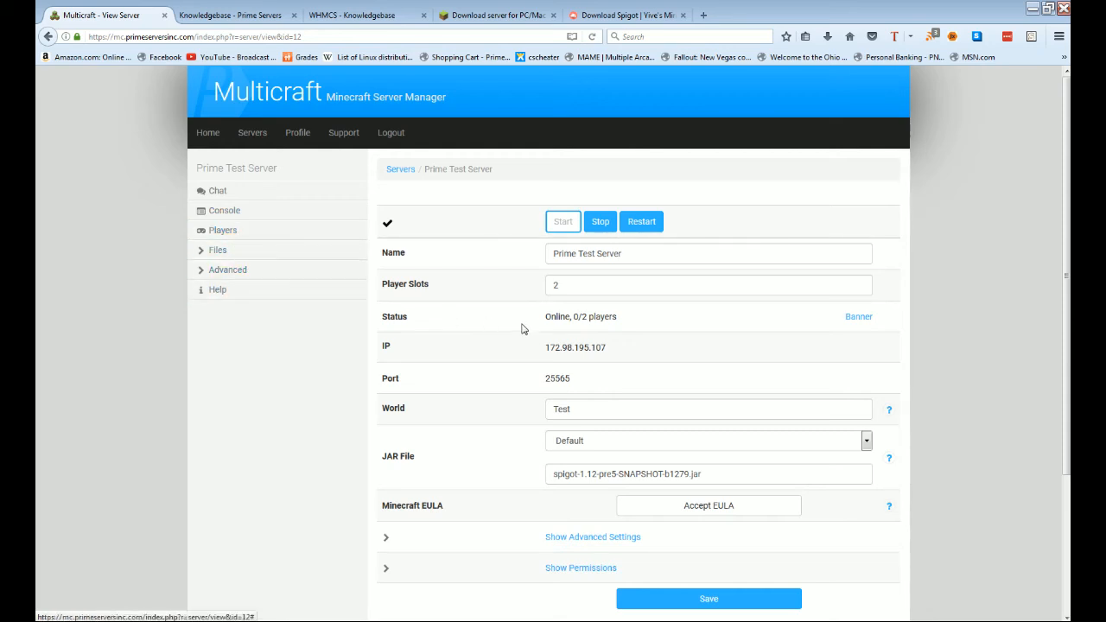
Step: Choose Mod: Spigot as the server JAR type
left_click(590, 443)
left_click(542, 479)
left_click_drag(654, 475, 610, 476)
left_click(668, 475)
left_click(650, 445)
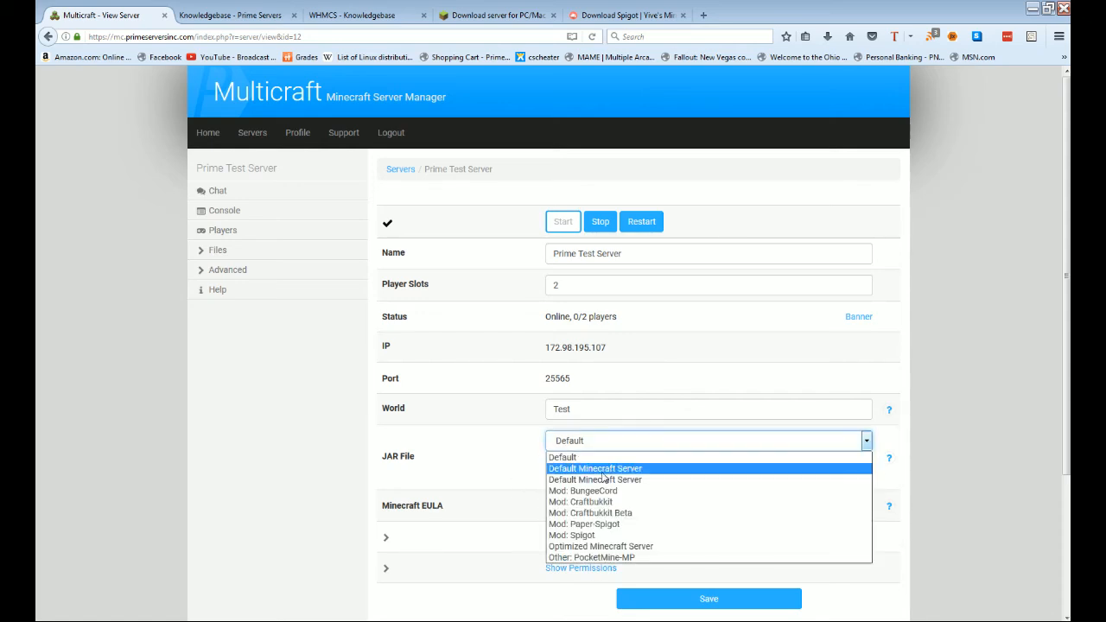
left_click(598, 536)
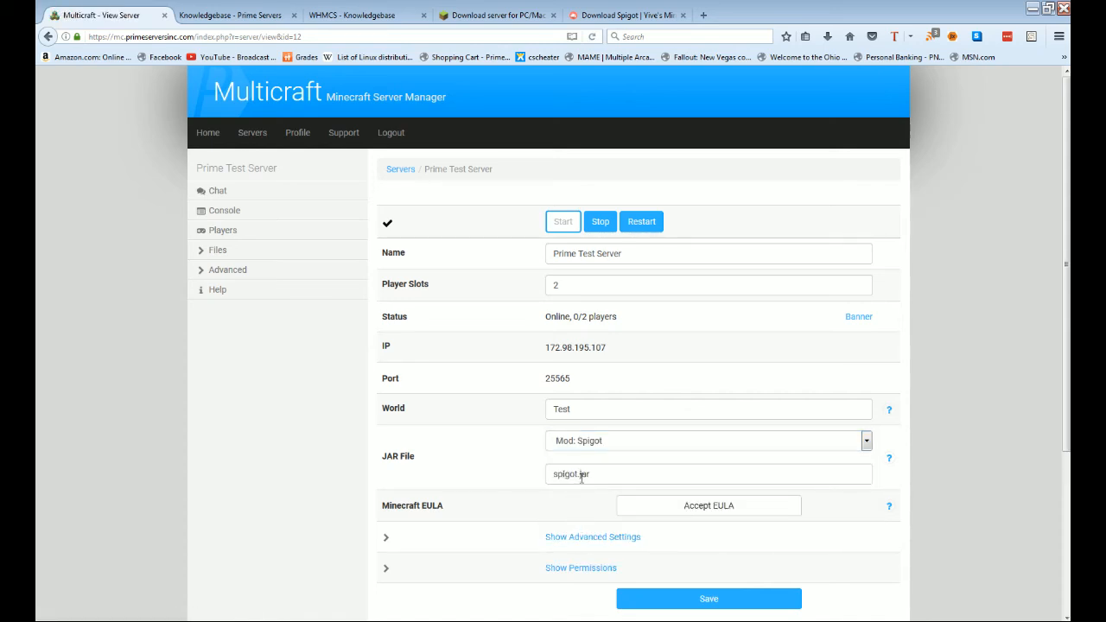
Step: Replace spigot.jar with spigot-1.12-pre5-SNAPSHOT-b1279.jar in the JAR File field and save
left_click_drag(621, 479, 536, 477)
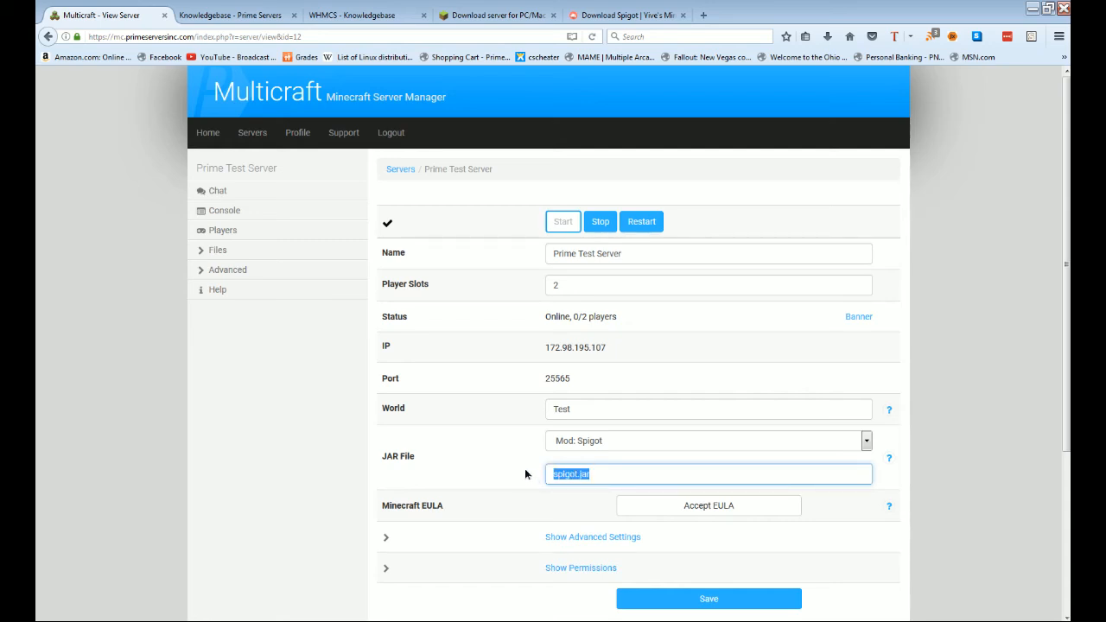
left_click(525, 473)
left_click_drag(608, 477, 462, 467)
key("ctrl+v")
left_click(795, 546)
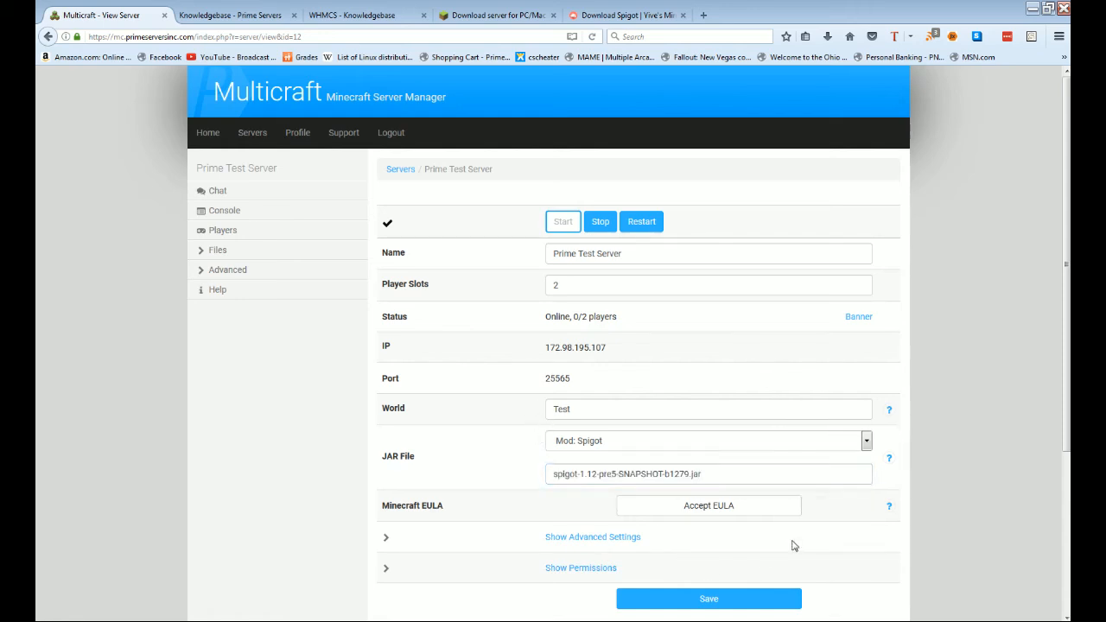
left_click(740, 600)
Step: Review the saved JAR name, leave the type list at Default, and reveal the permission settings
left_click_drag(704, 473, 553, 473)
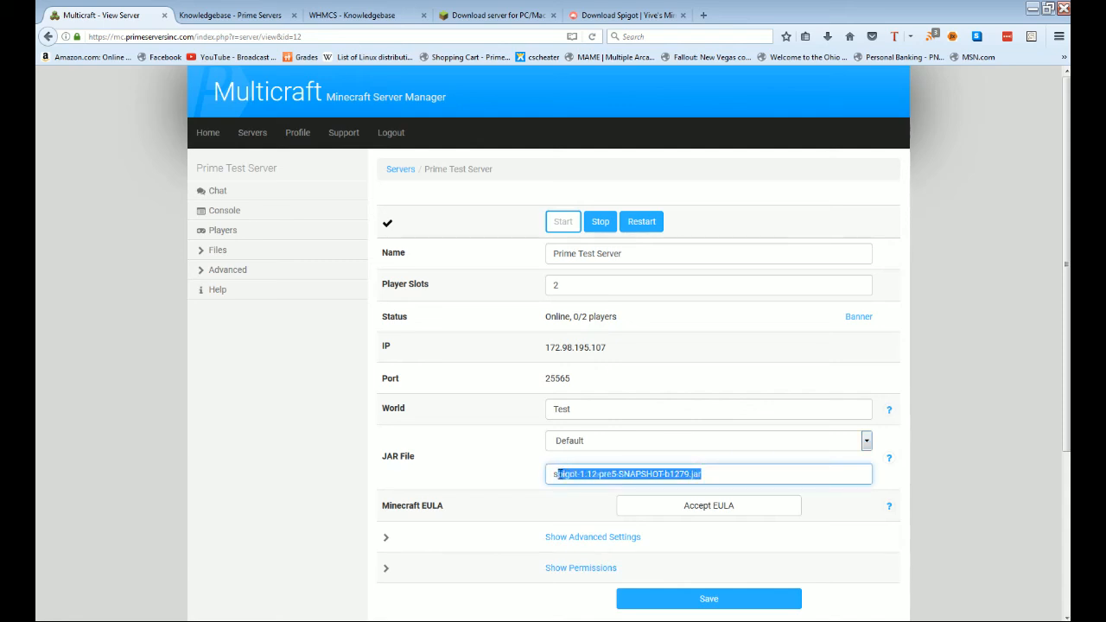
left_click(575, 445)
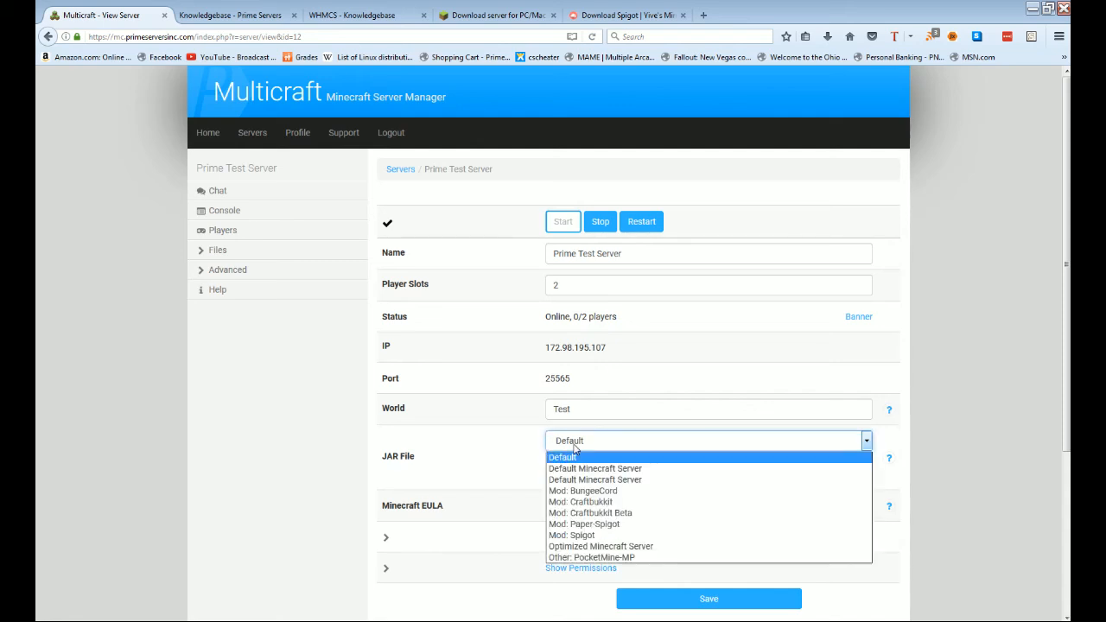
left_click(521, 491)
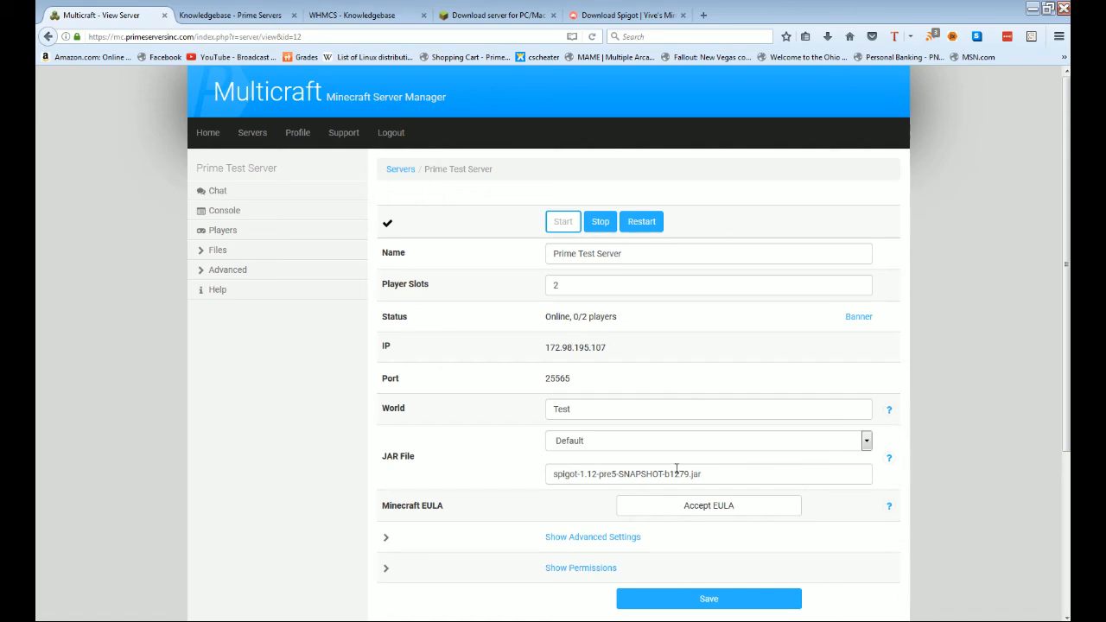
left_click(580, 568)
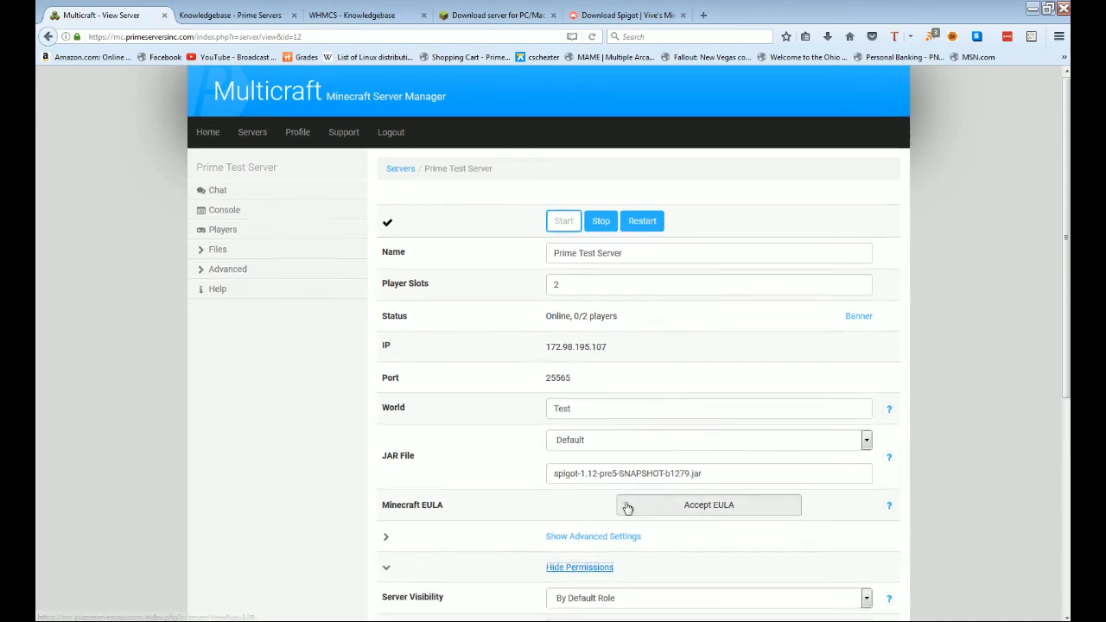
Step: Show advanced settings and review the 3000 kick delay and crash detection options, changing nothing
scroll(609, 391, "down", 4)
scroll(584, 352, "up", 1)
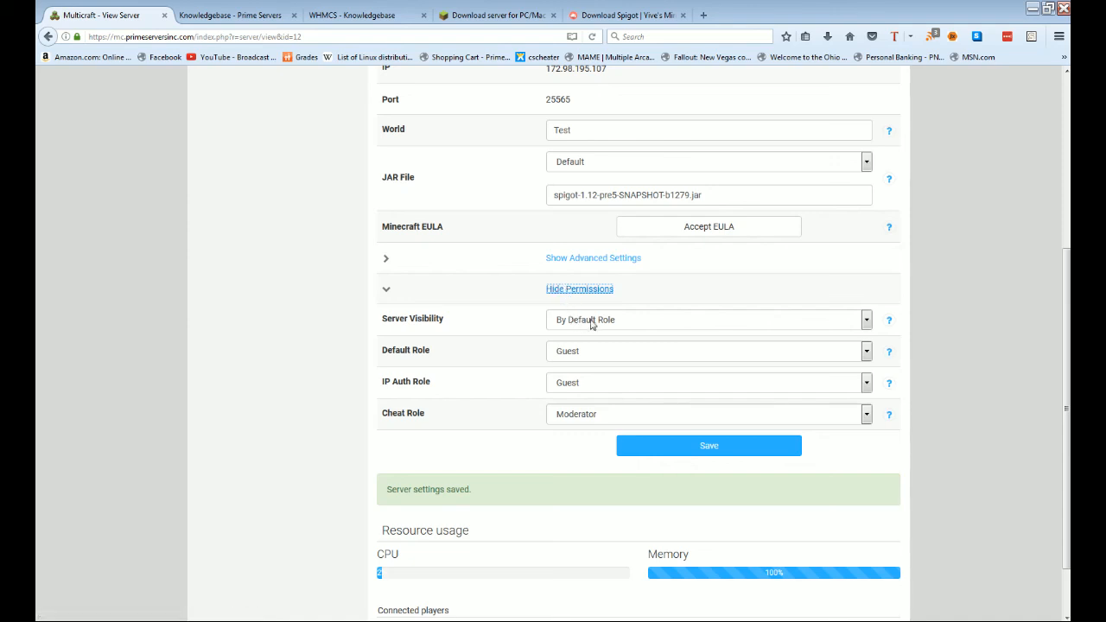
left_click(574, 261)
scroll(716, 393, "down", 3)
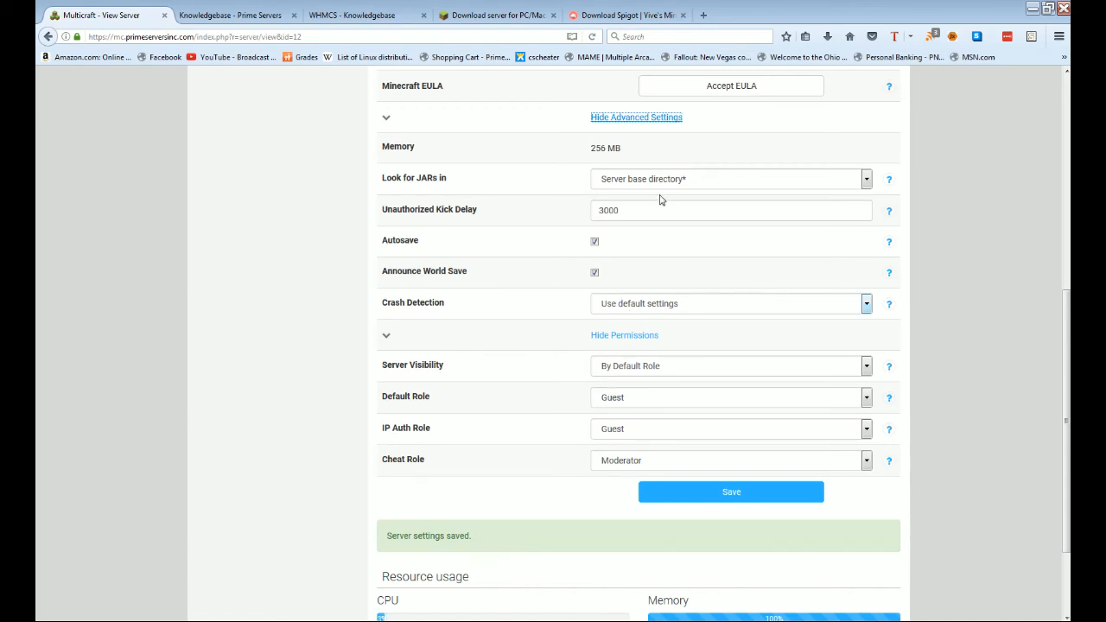
left_click_drag(659, 206, 549, 212)
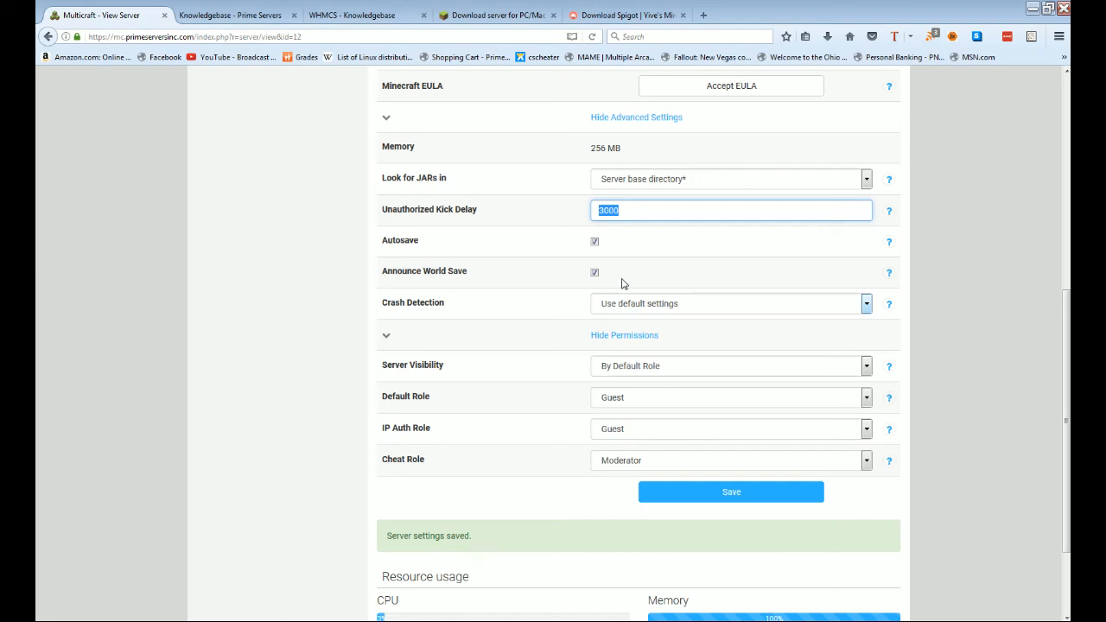
left_click(642, 302)
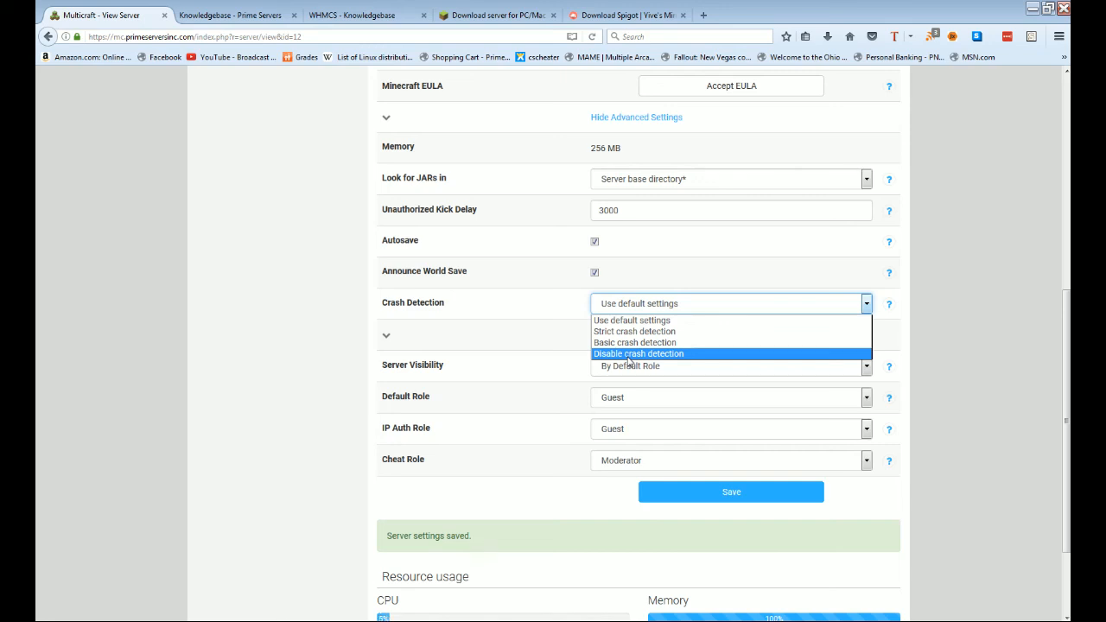
left_click(518, 322)
scroll(519, 322, "up", 8)
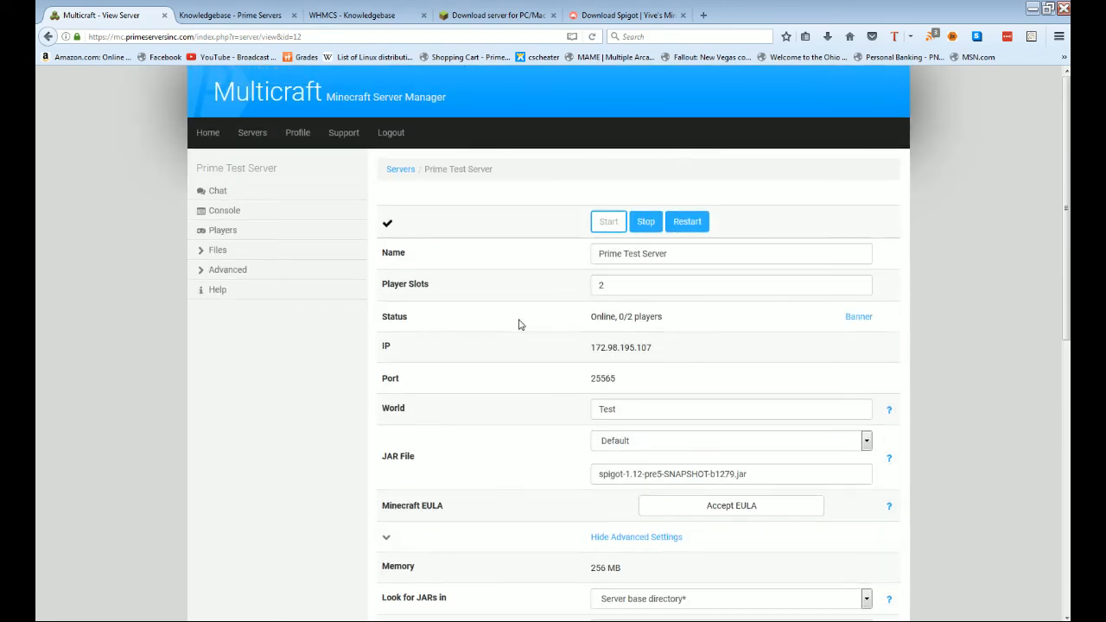